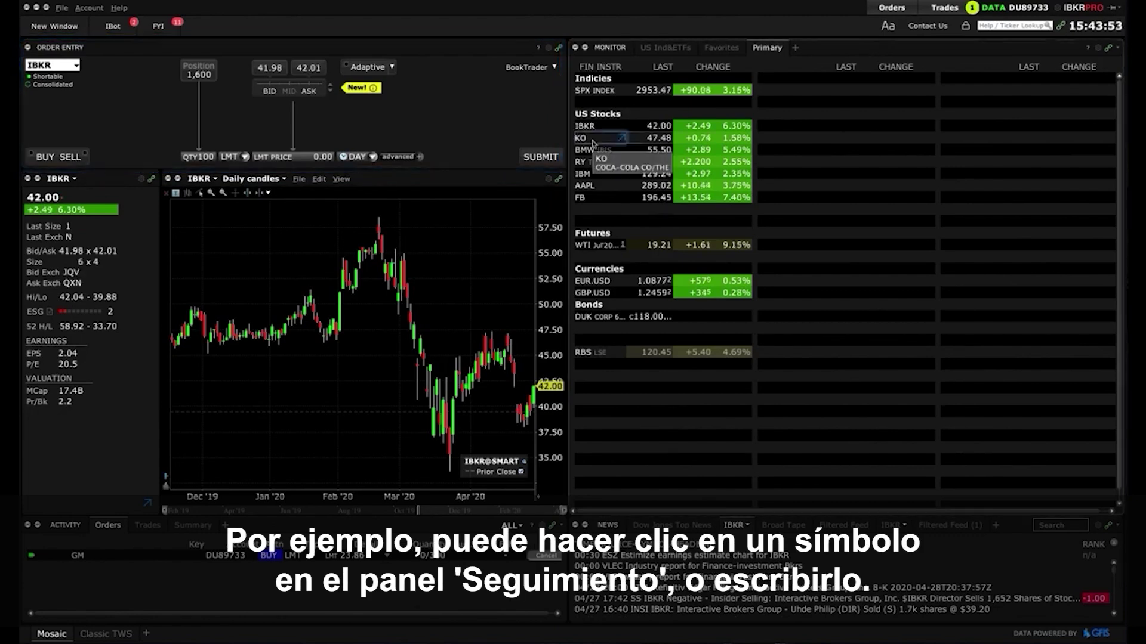
Step: Load KO from the US Stocks watchlist, and add GE to that list as General Electric (NYSE) Stock (SMART)
left_click(593, 142)
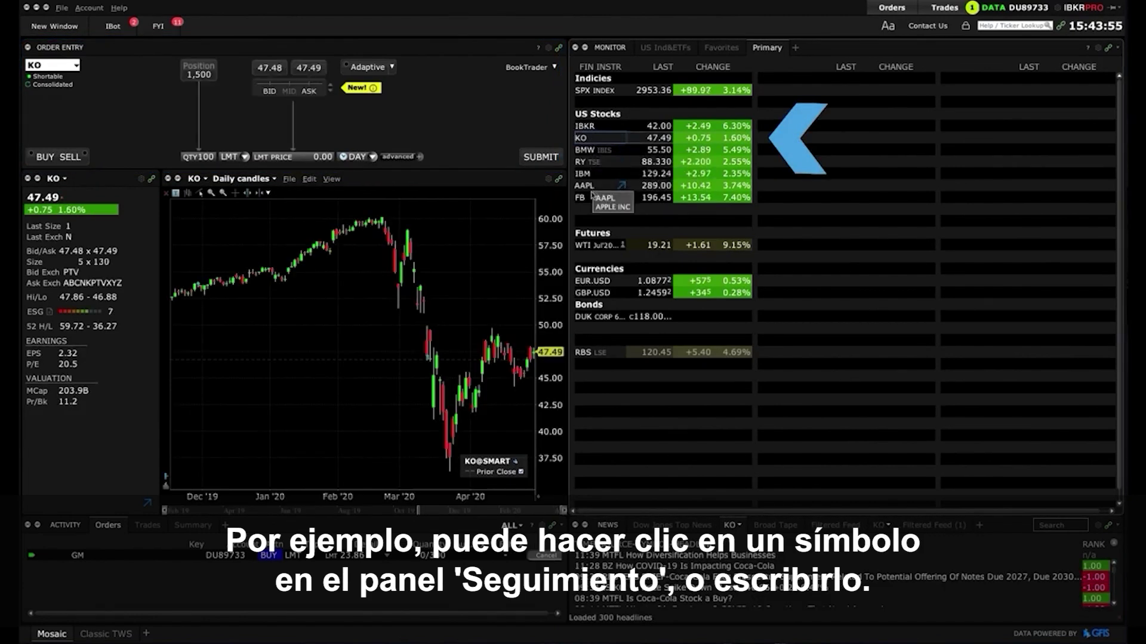
left_click(599, 208)
type("ge")
key("Return")
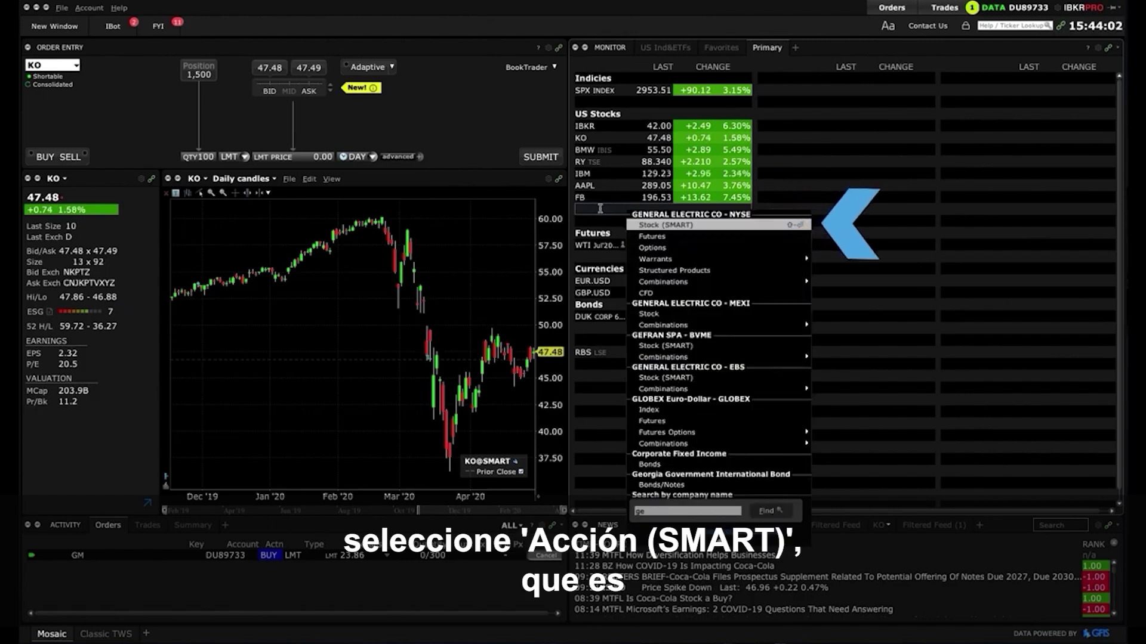
left_click(721, 227)
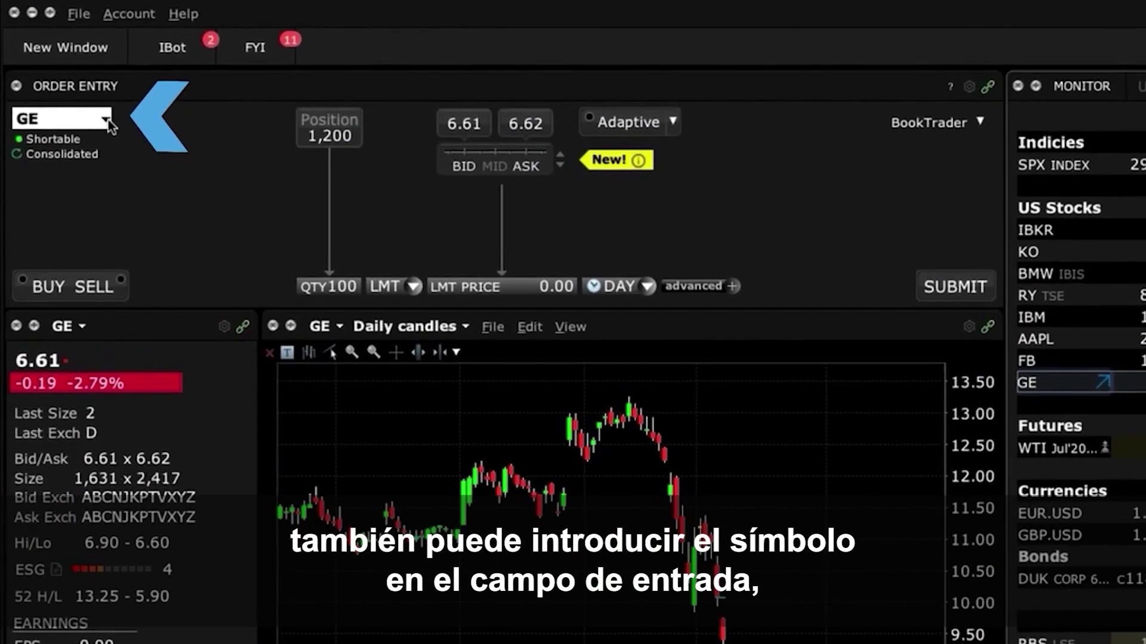
Step: Load AAPL into order entry from the recent symbols and set the order side to Buy after trying Sell
left_click(108, 120)
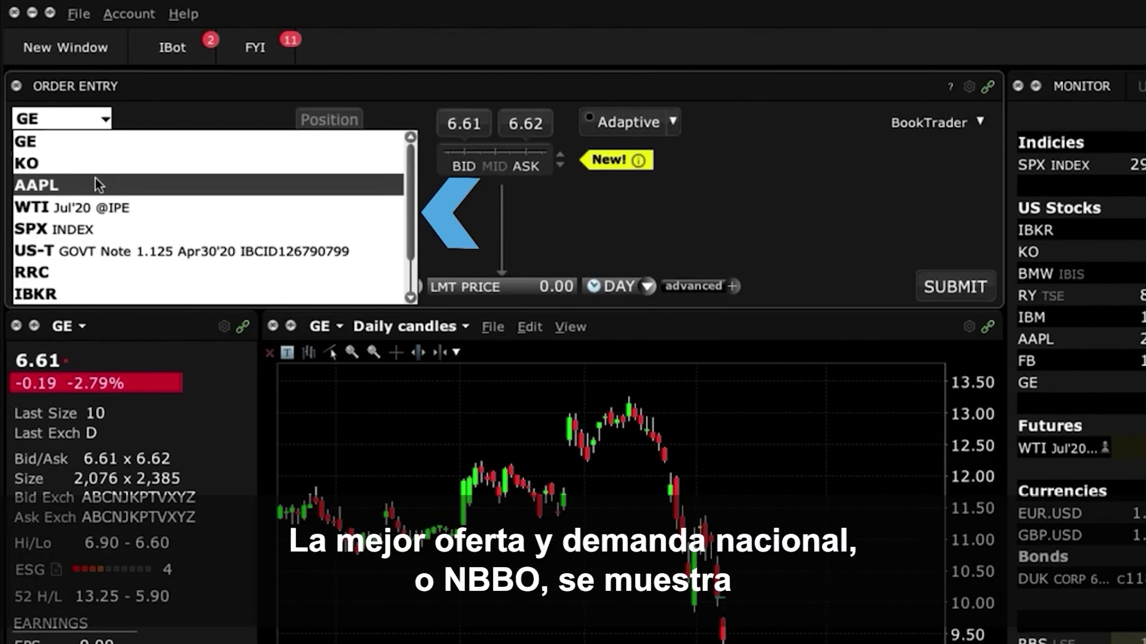
left_click(96, 178)
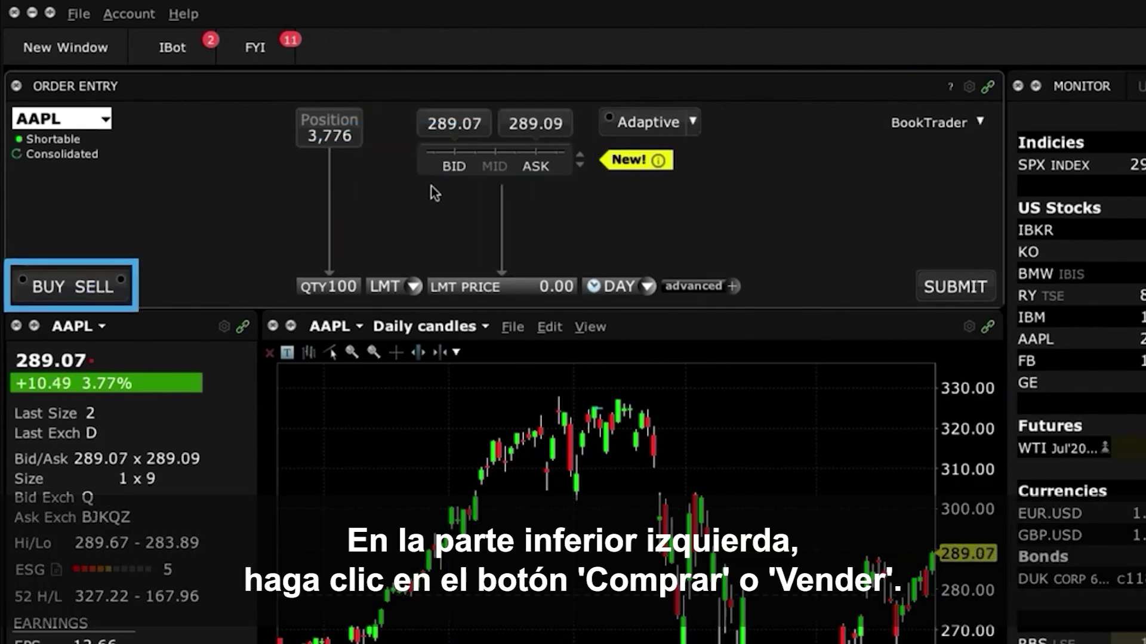
left_click(57, 287)
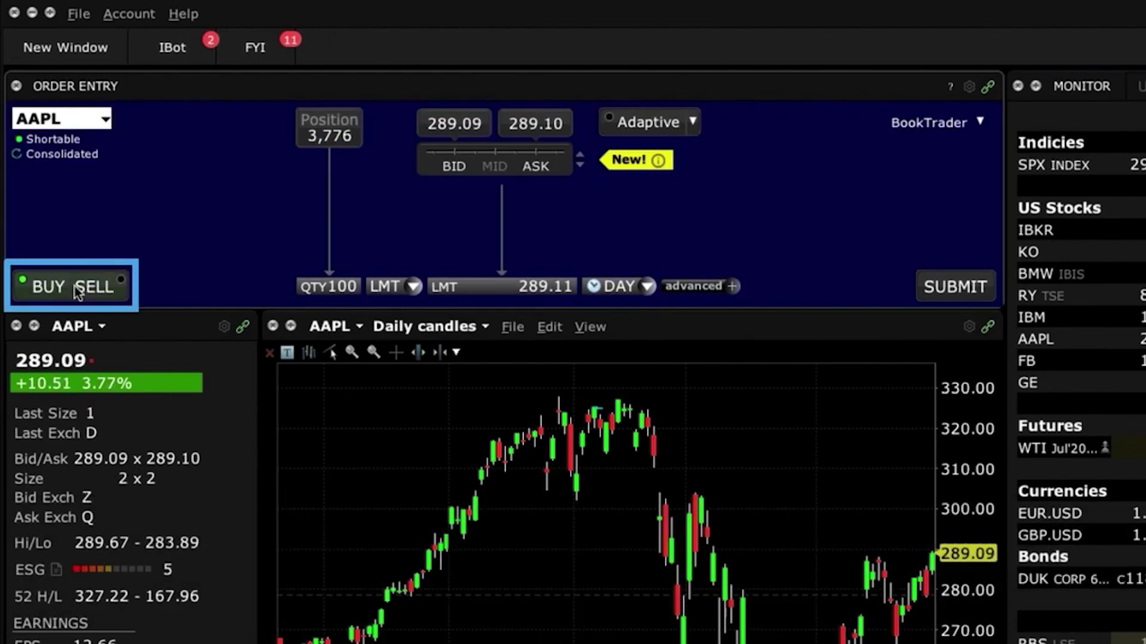
left_click(80, 287)
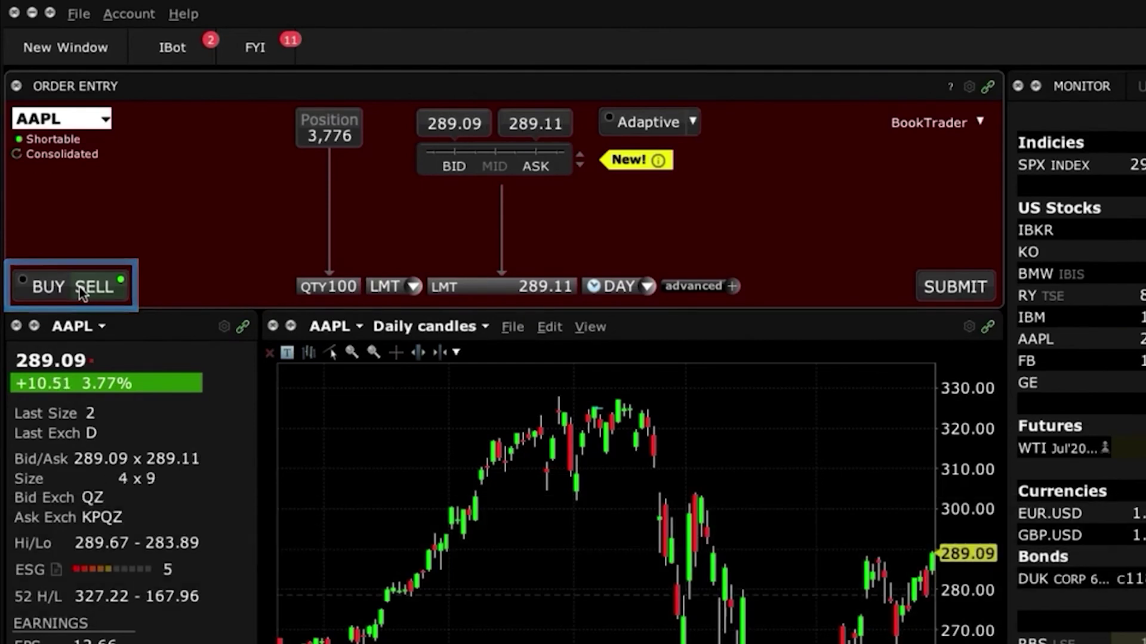
left_click(64, 288)
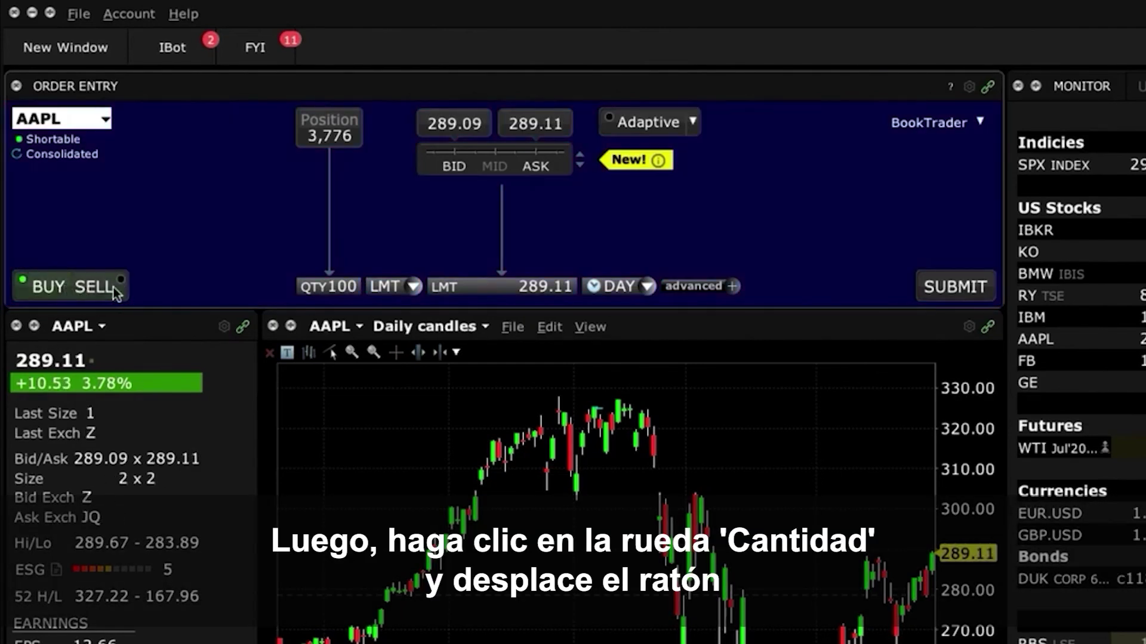
Step: Set the AAPL buy order to 200 shares with order type LMT at the MID price of 288.76
left_click(343, 288)
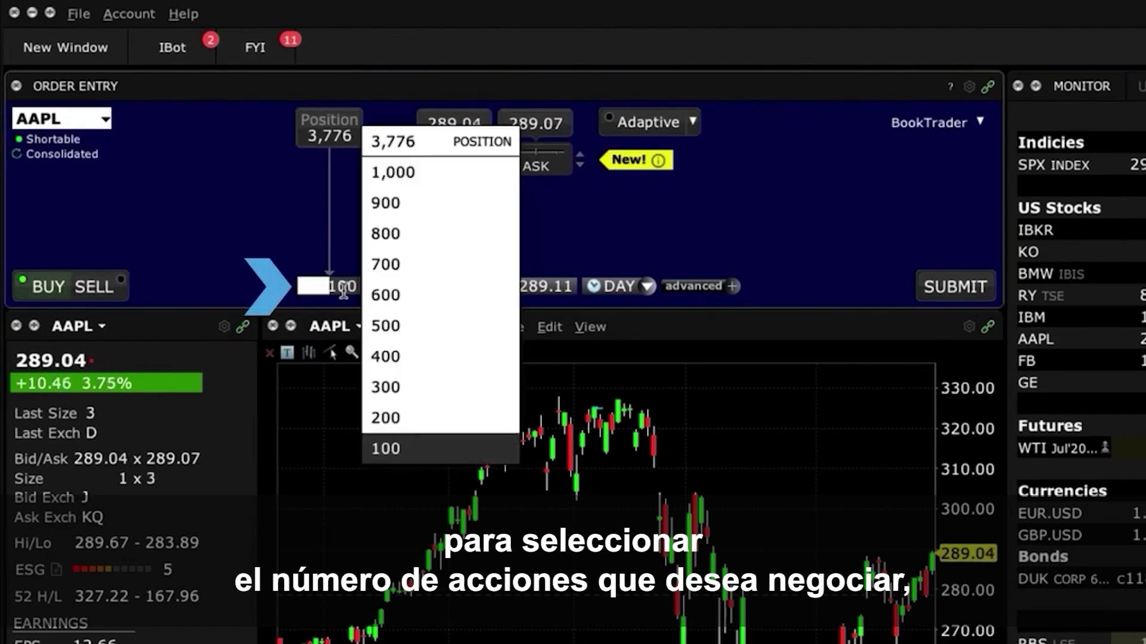
left_click(409, 418)
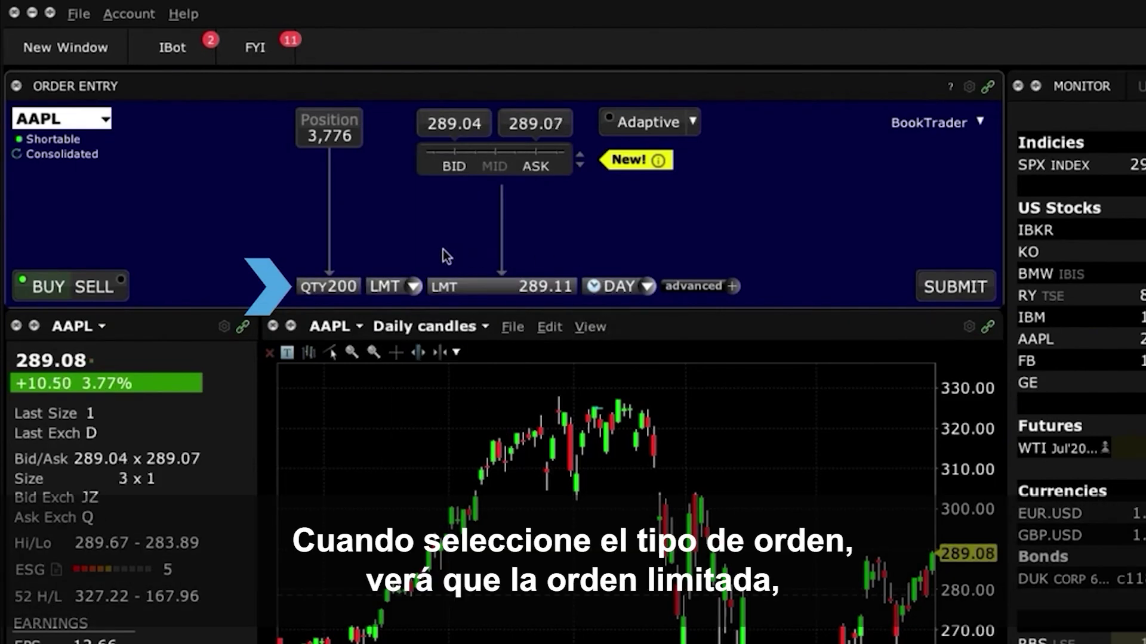
left_click(413, 287)
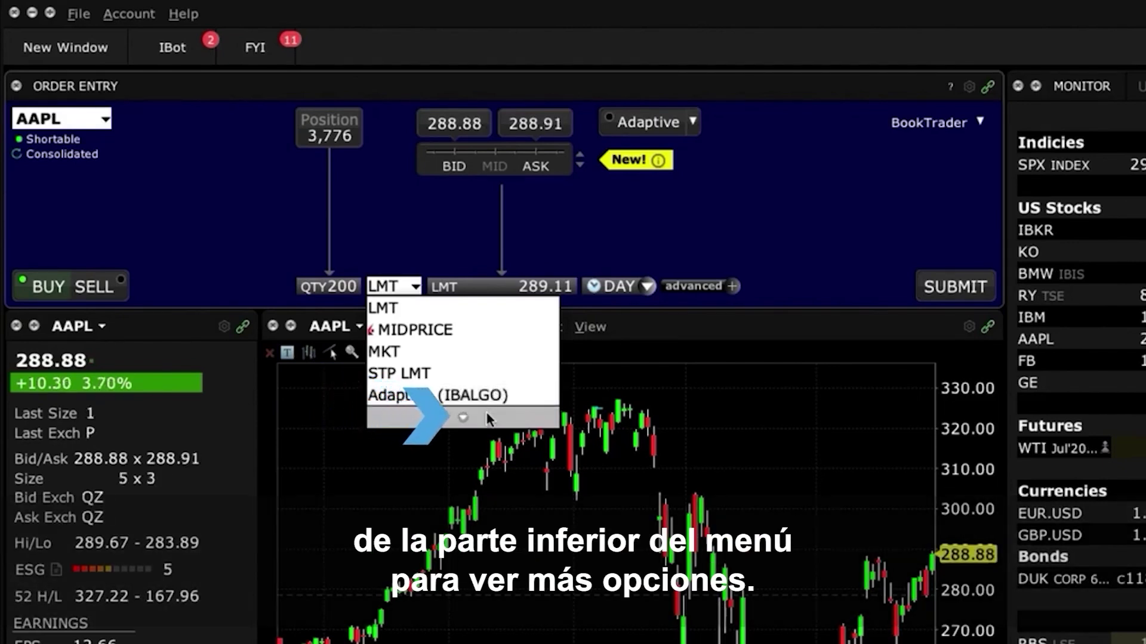
left_click(462, 417)
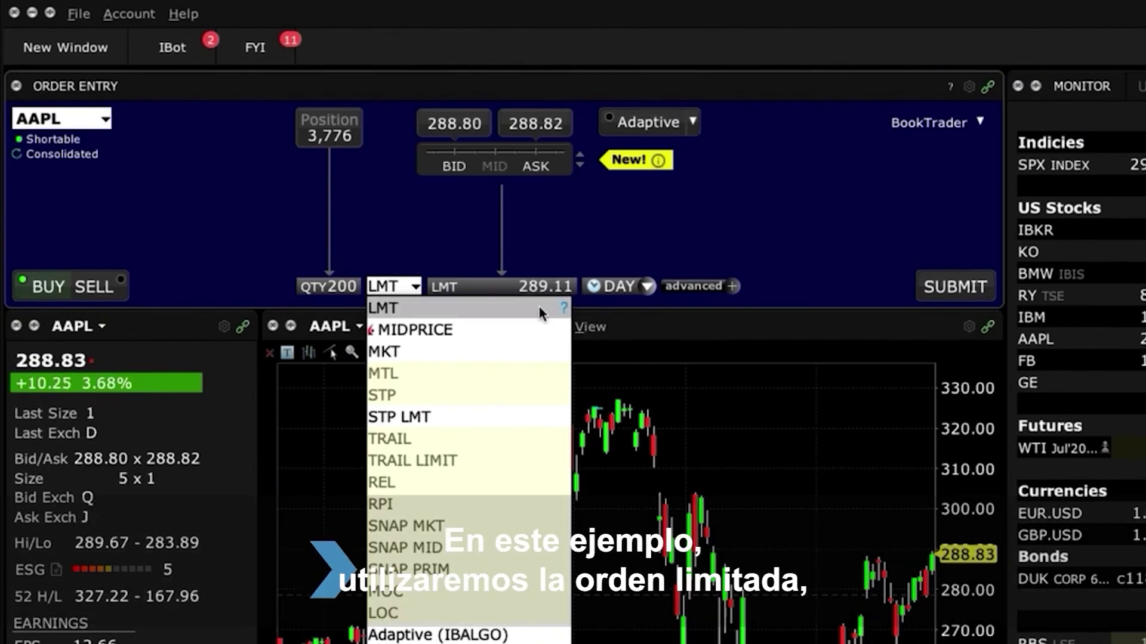
left_click(538, 306)
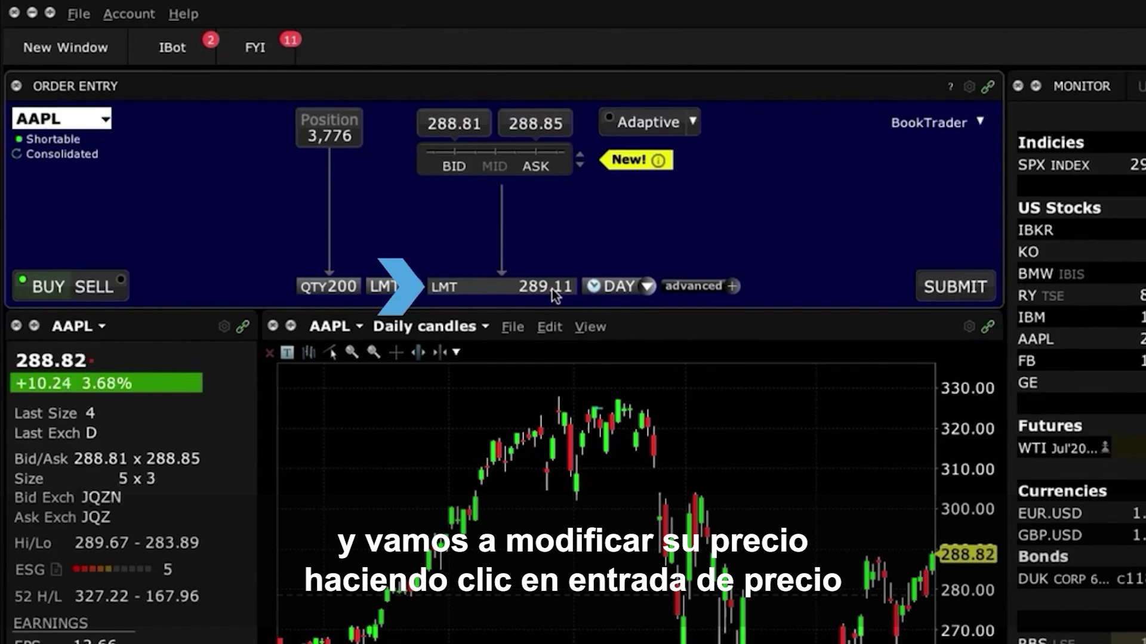
left_click(554, 290)
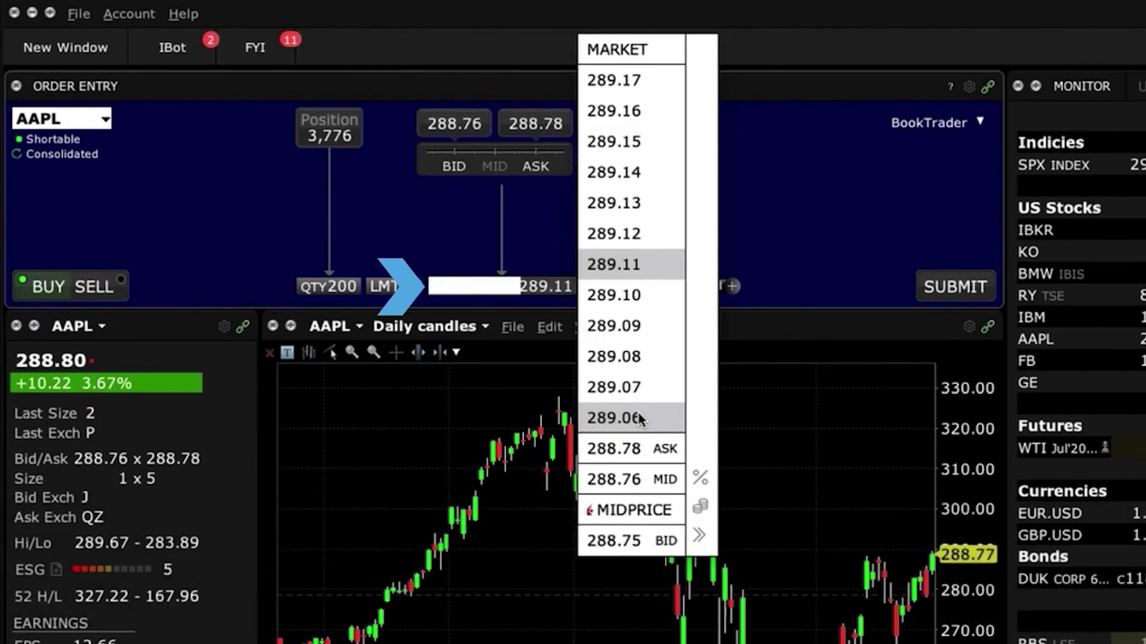
left_click(637, 479)
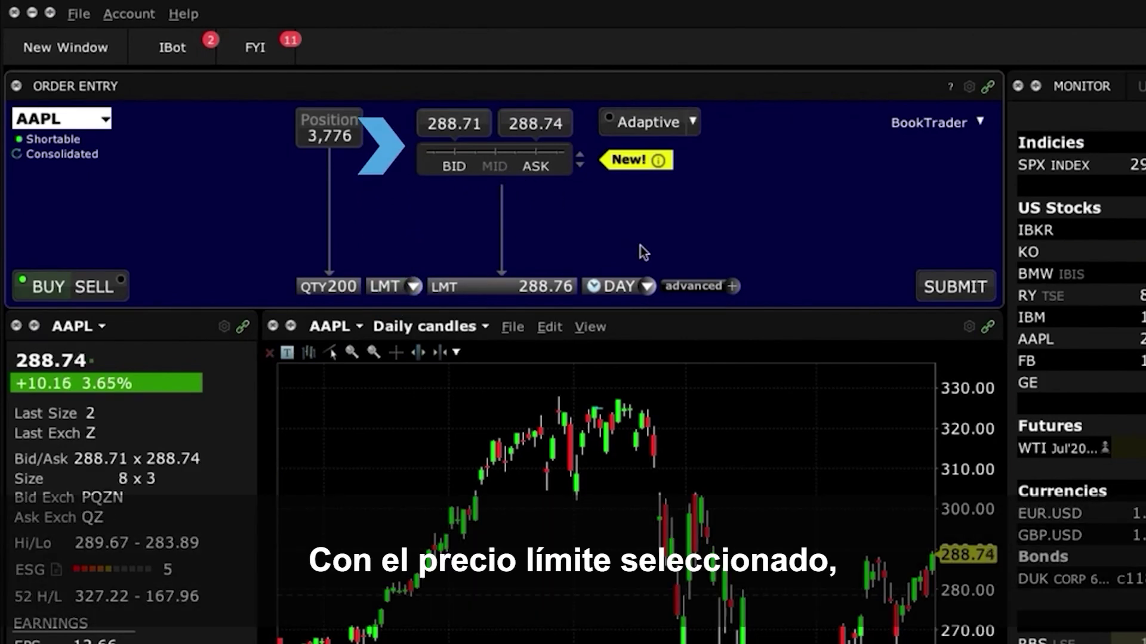
Step: Set the AAPL order's time in force to DAY, and submit and transmit the order
left_click(648, 289)
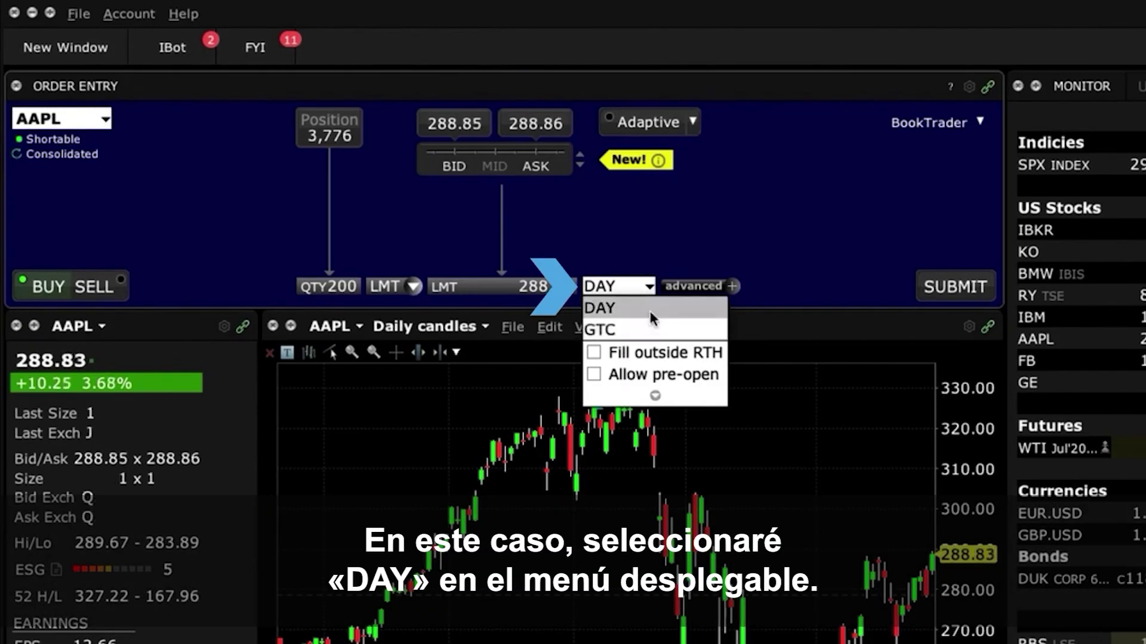
left_click(649, 310)
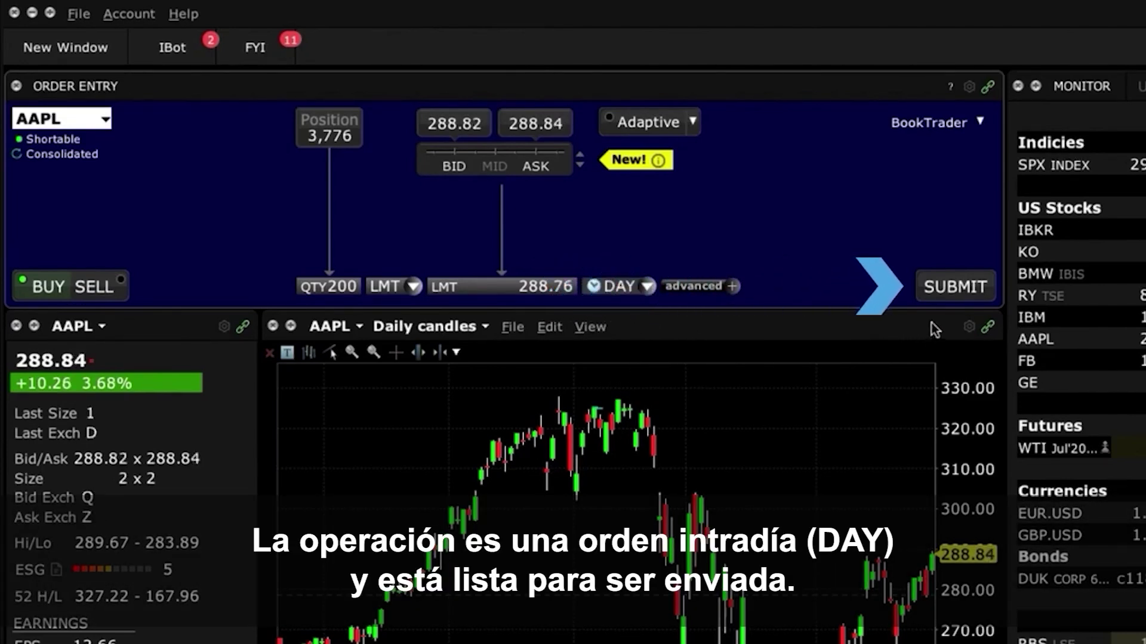
left_click(940, 293)
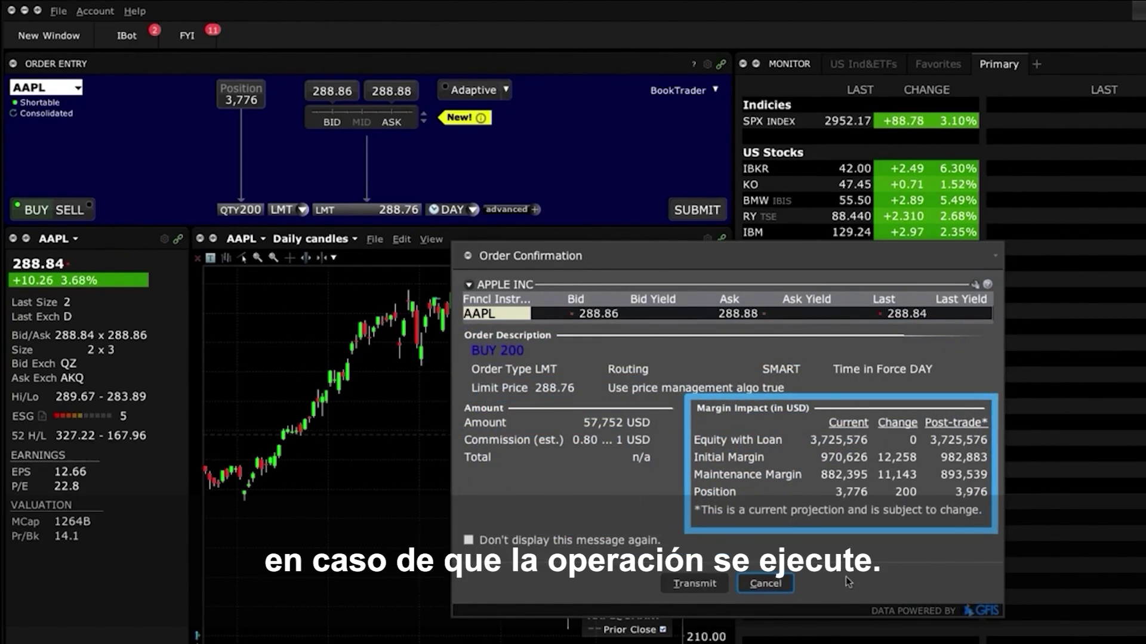
left_click(699, 586)
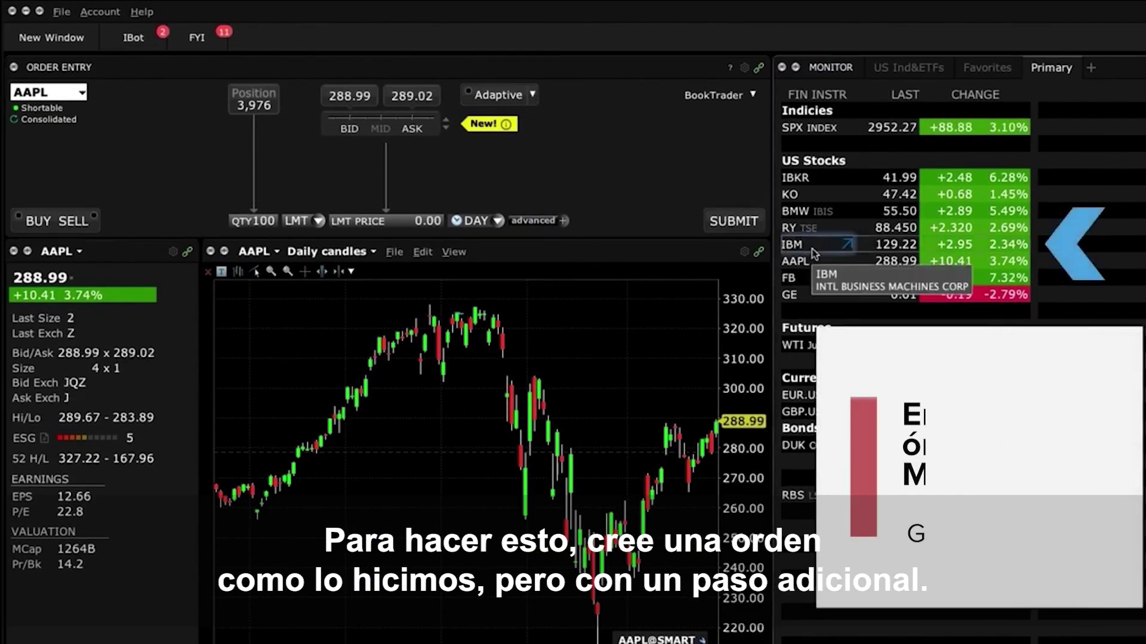
Step: Load IBM from the watchlist into order entry and set up a buy order for 200 shares
left_click(814, 217)
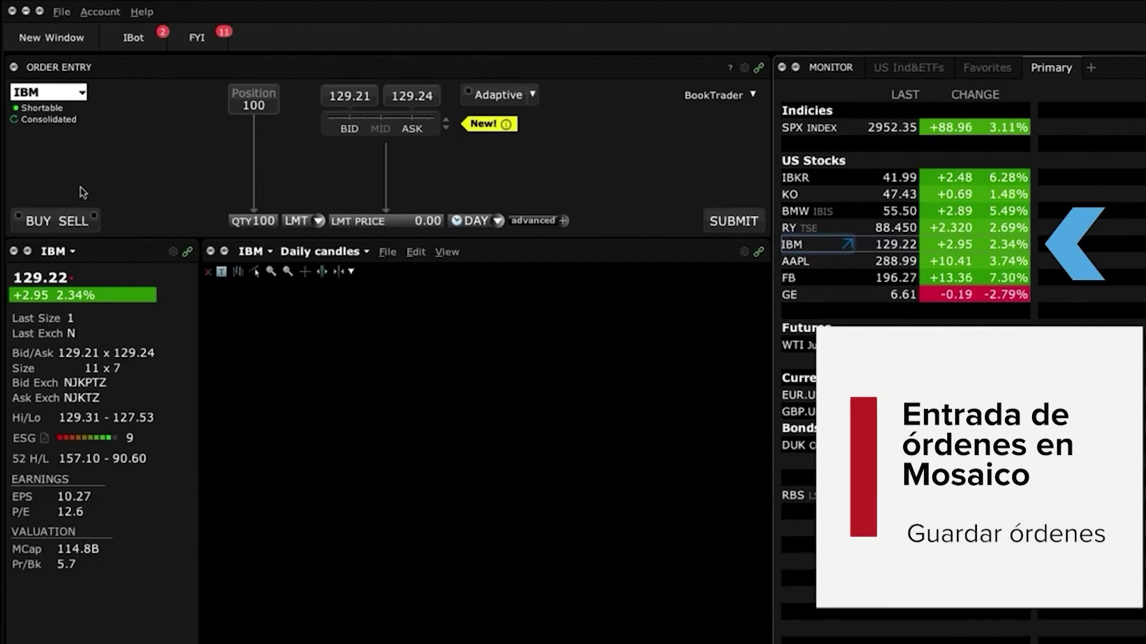
left_click(46, 221)
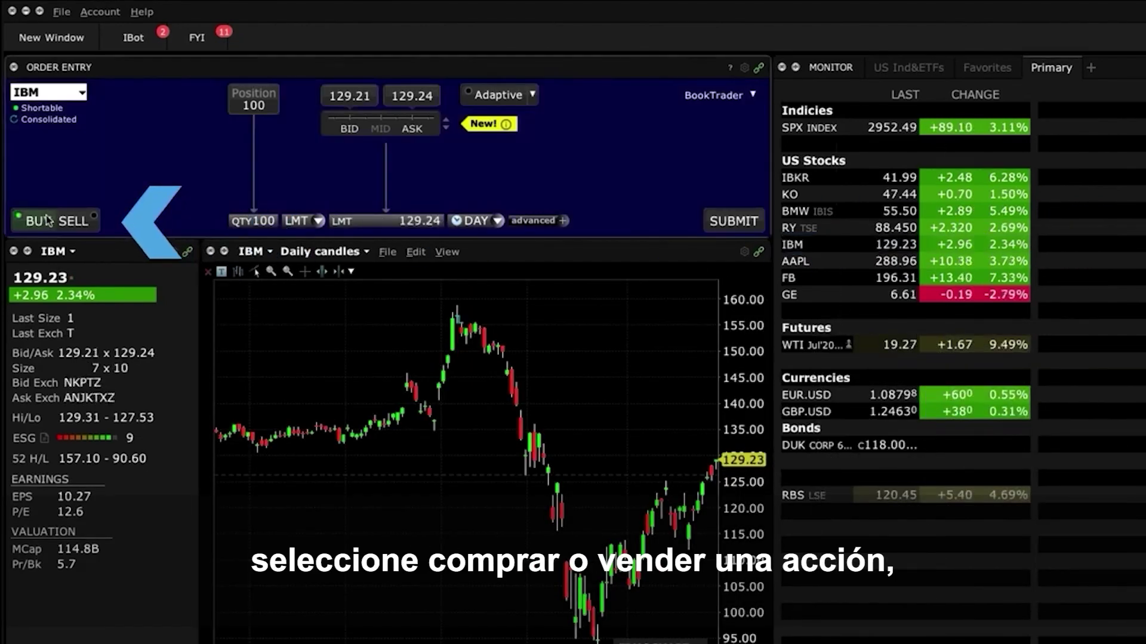
left_click(254, 221)
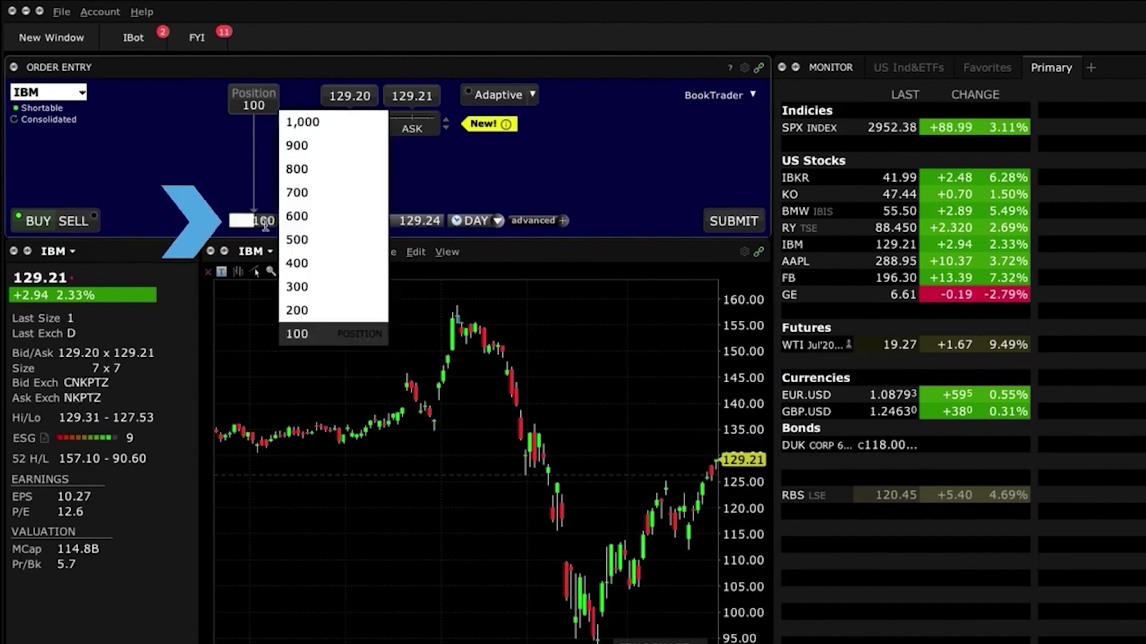
left_click(296, 310)
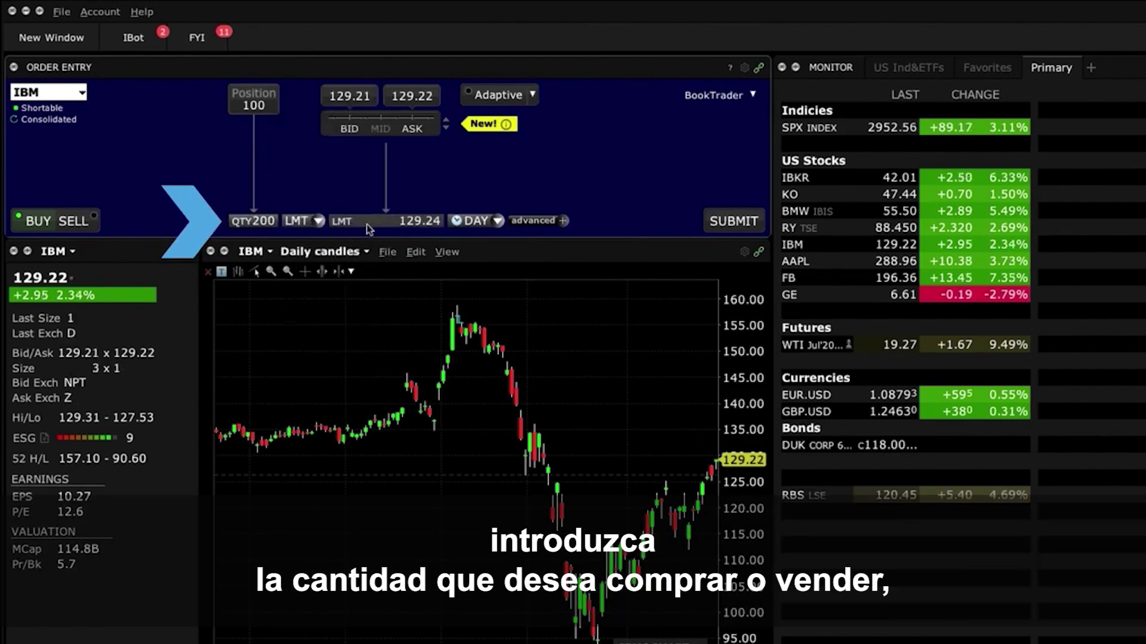
Step: Set the IBM order's limit price to 129.19 and save the order from the advanced parameters without transmitting it
left_click(424, 223)
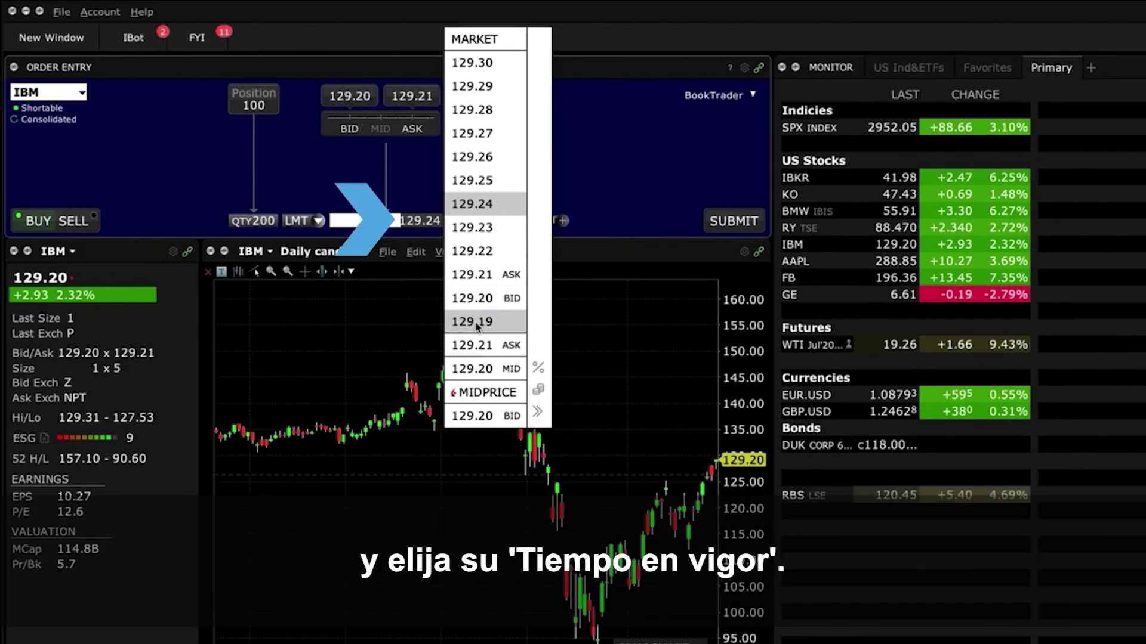
left_click(476, 325)
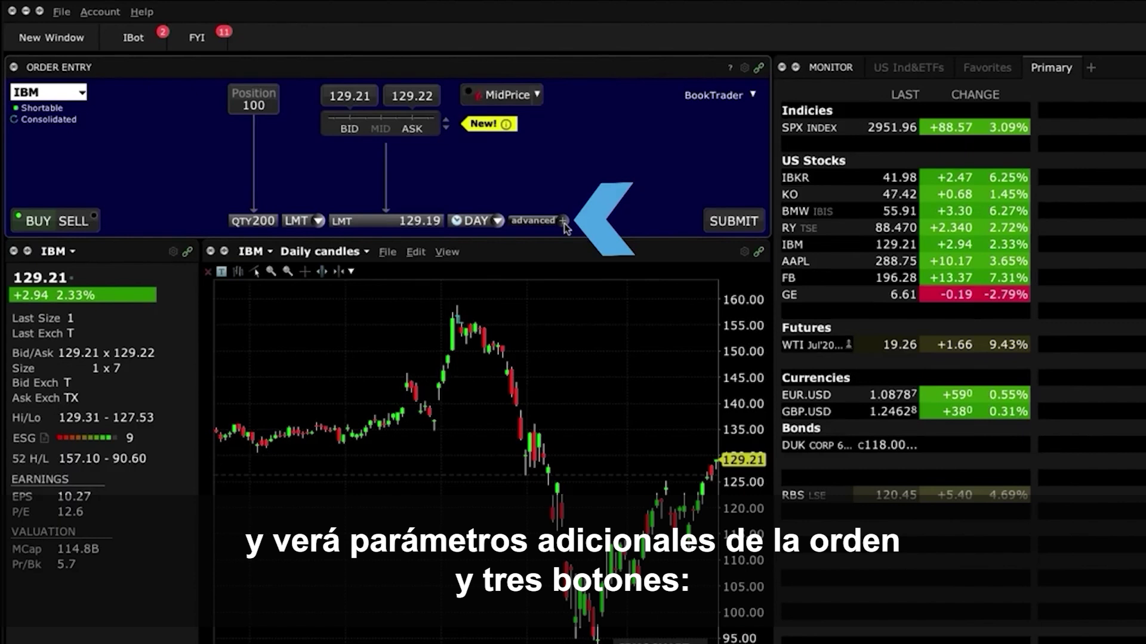
left_click(562, 221)
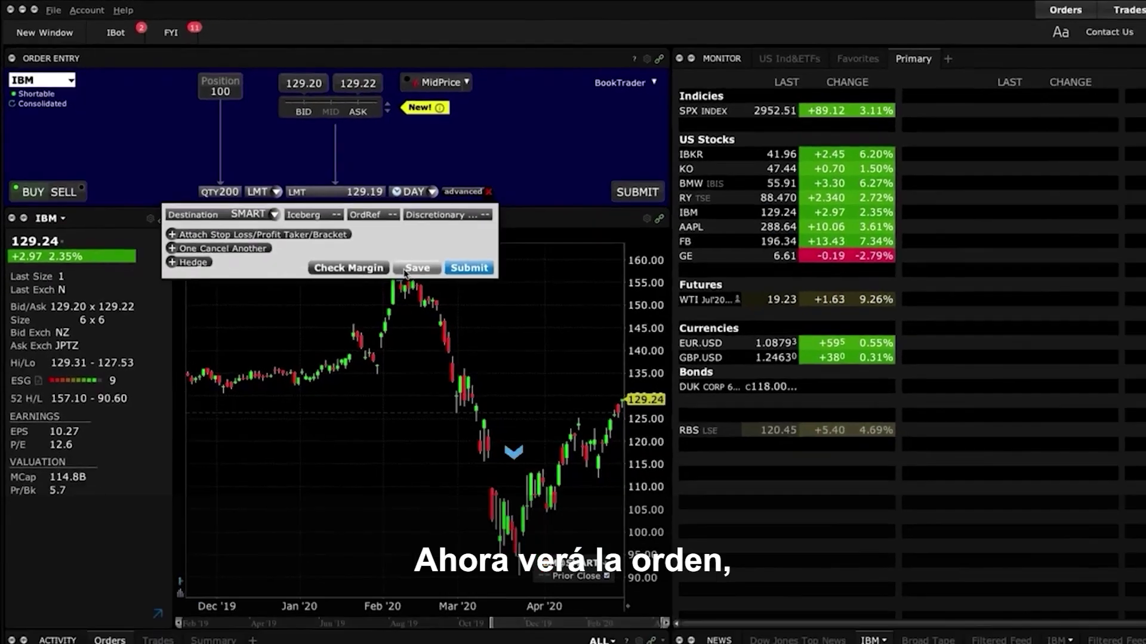
left_click(466, 313)
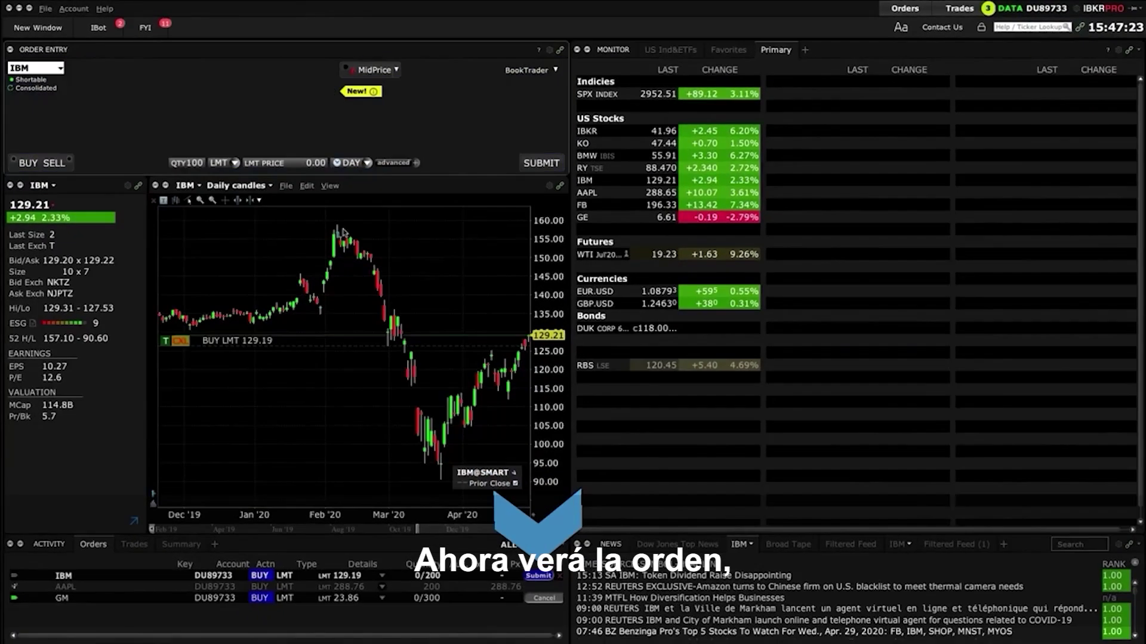
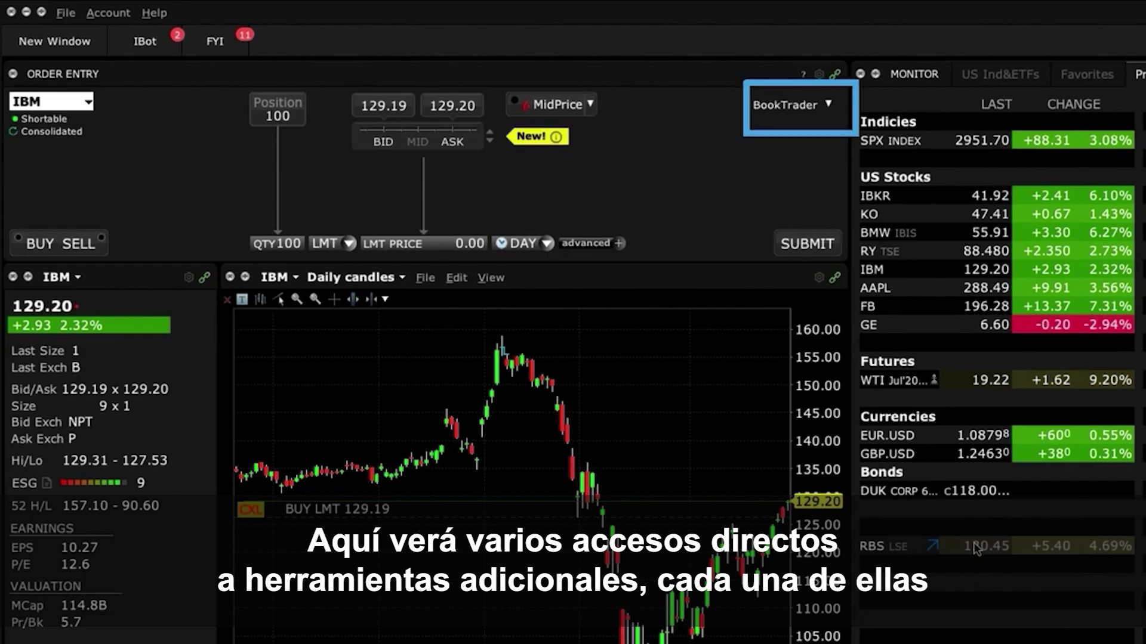
Step: View IBM's Fundamentals from the order entry's tool shortcuts and close that window
left_click(830, 105)
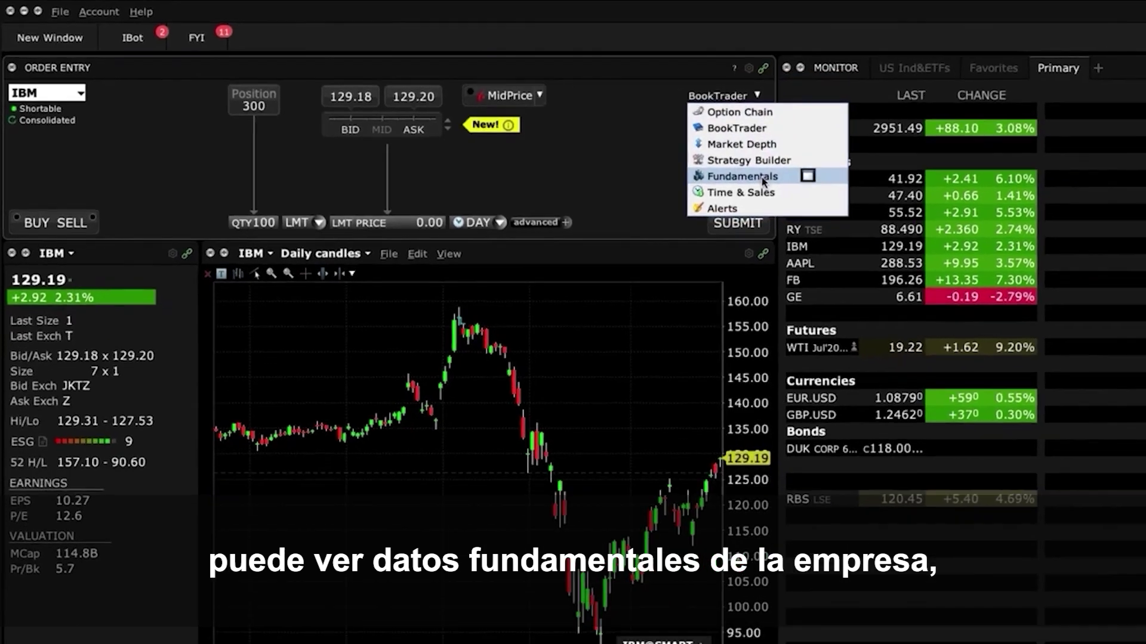
left_click(763, 177)
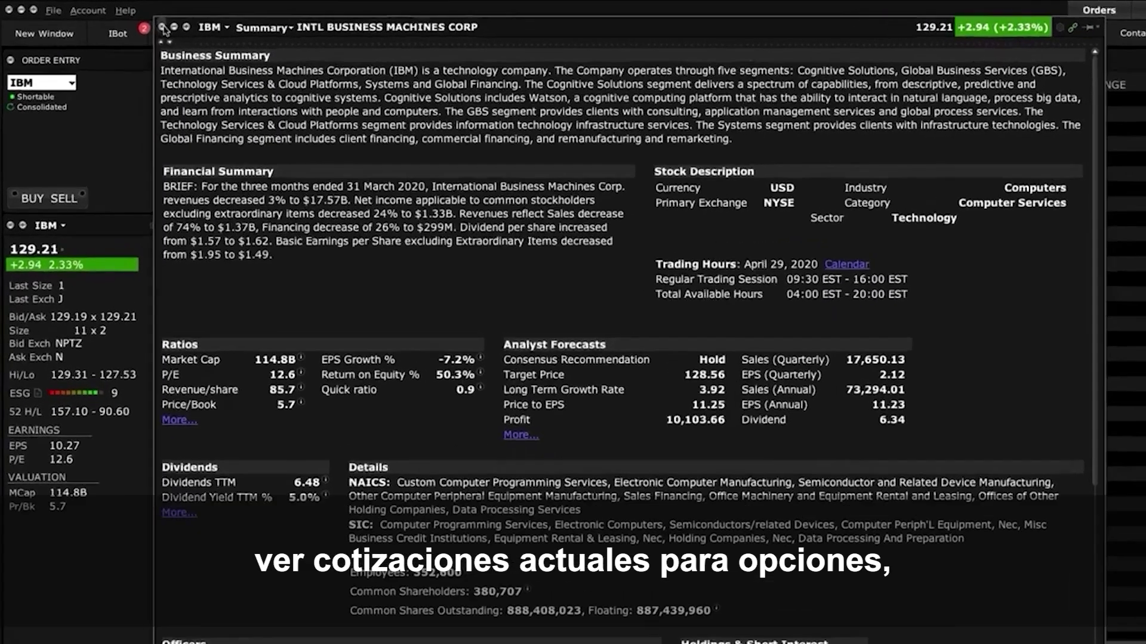
left_click(150, 25)
left_click(579, 77)
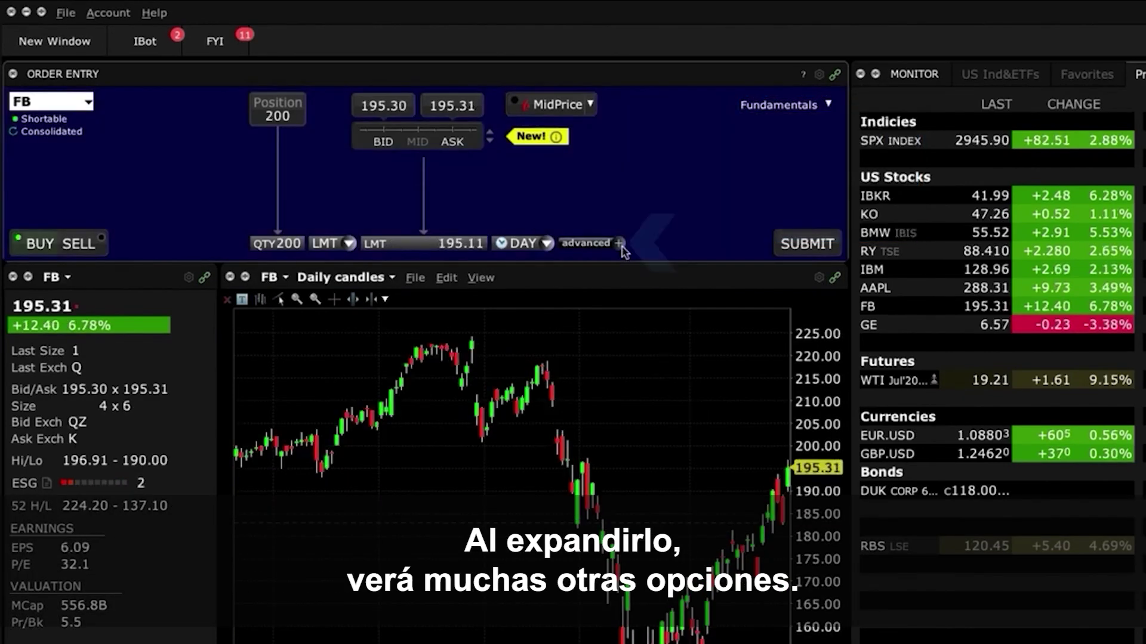
Step: Open the FB order's advanced parameters, review the available routing destinations and keep SMART as the destination
left_click(621, 244)
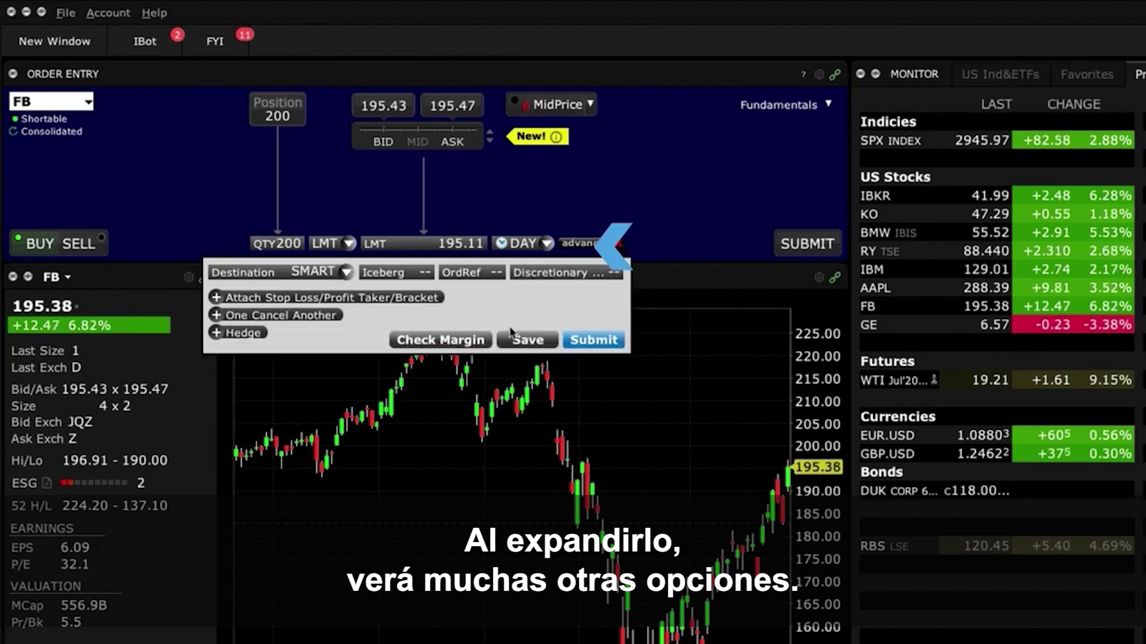
left_click(347, 274)
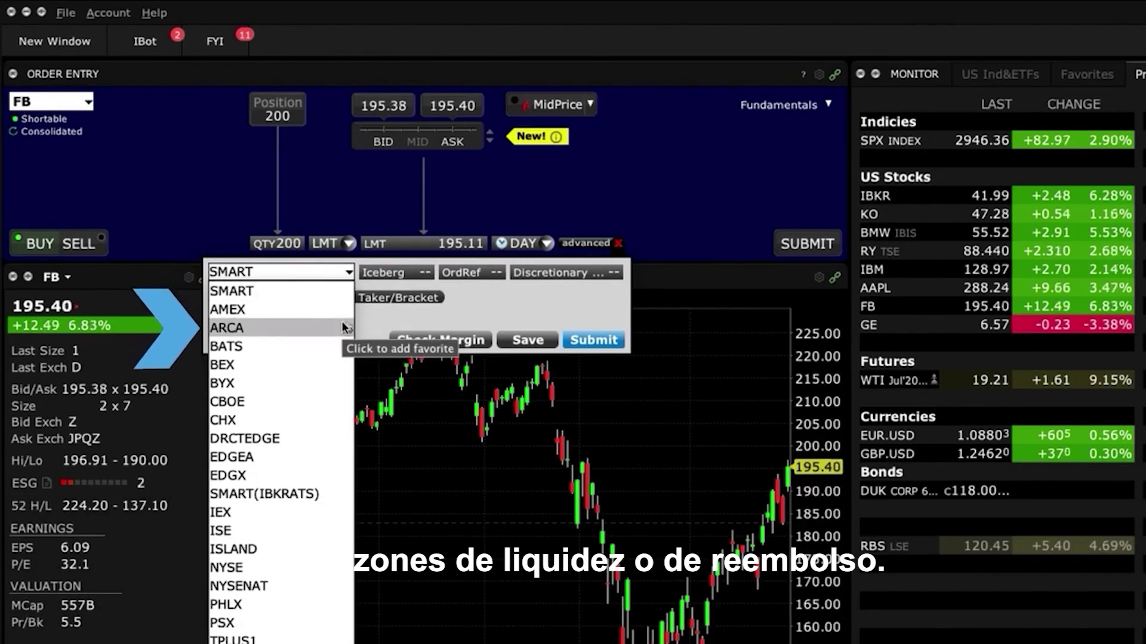
left_click(340, 296)
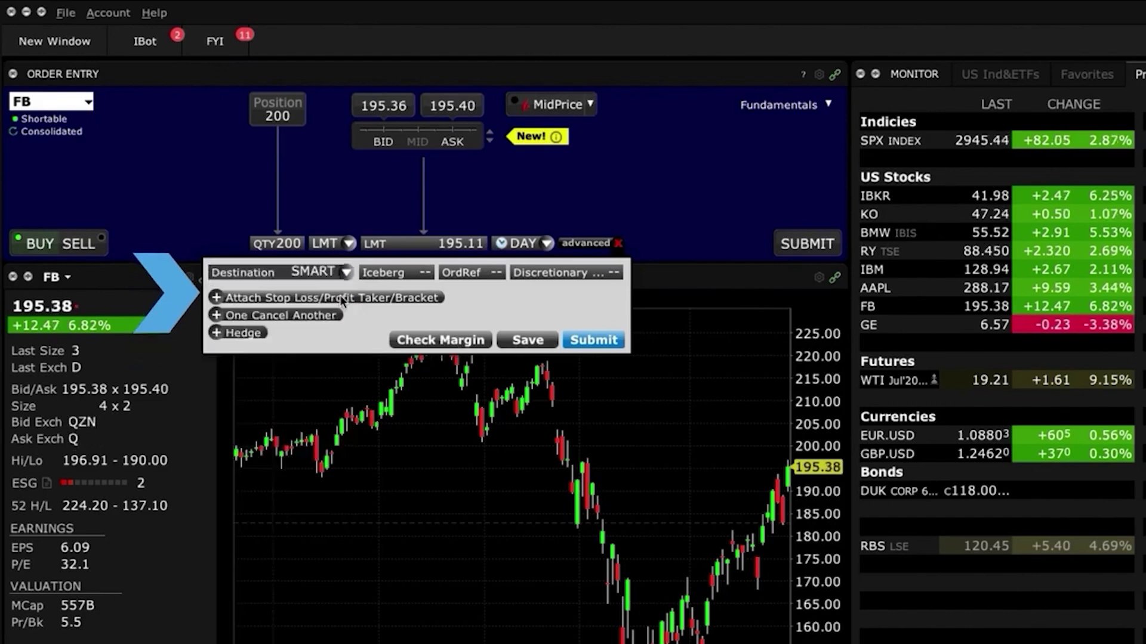
Step: Attach a bracket to the FB order and set the profit taker's limit price to 196.17
left_click(215, 298)
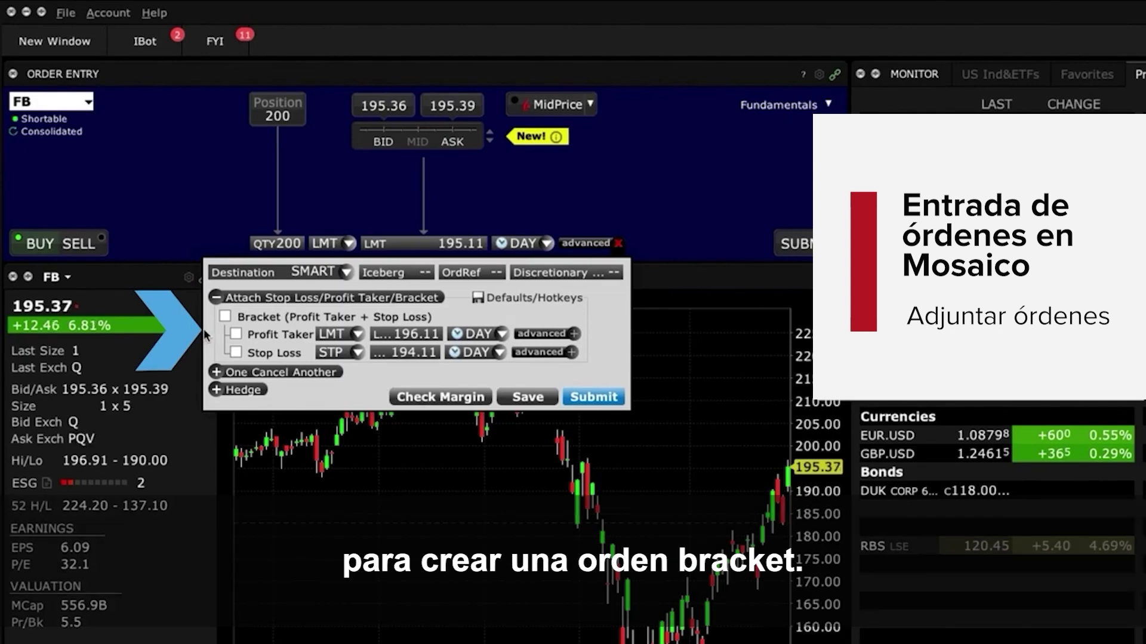
left_click(226, 316)
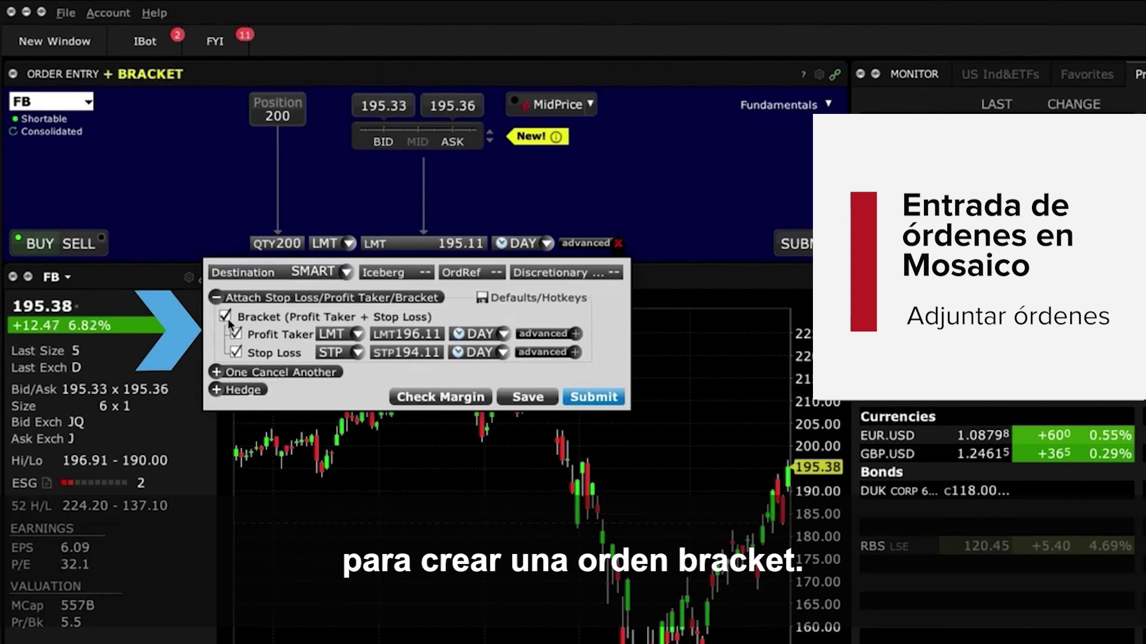
left_click(415, 335)
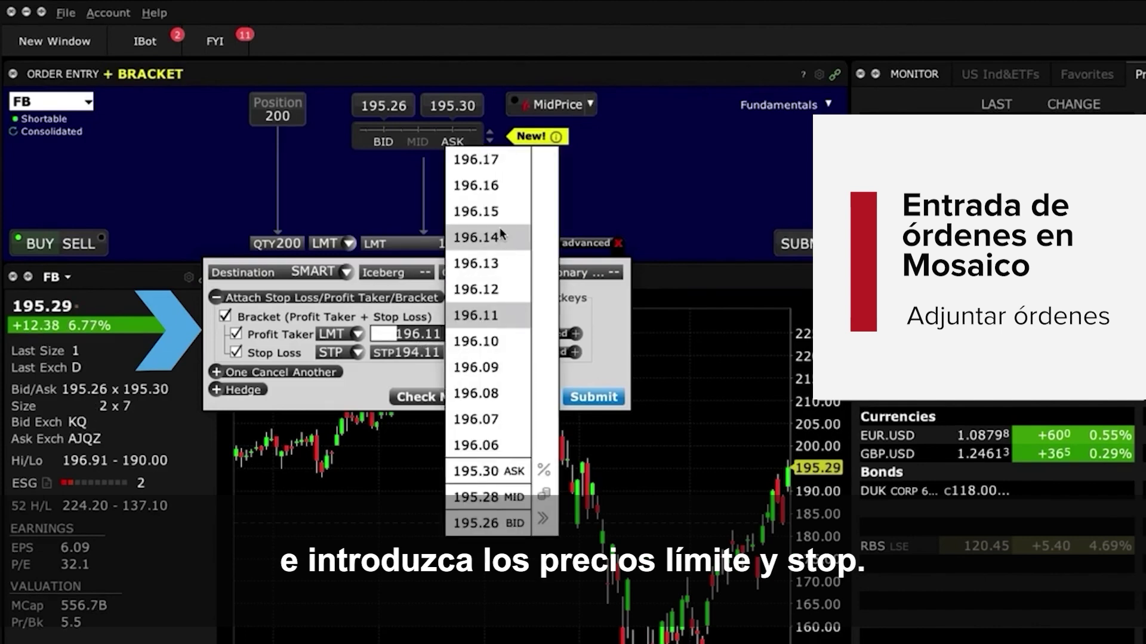
left_click(500, 166)
Step: Set the stop loss's stop price to 193.67 and submit the FB order with its attached bracket
left_click(427, 356)
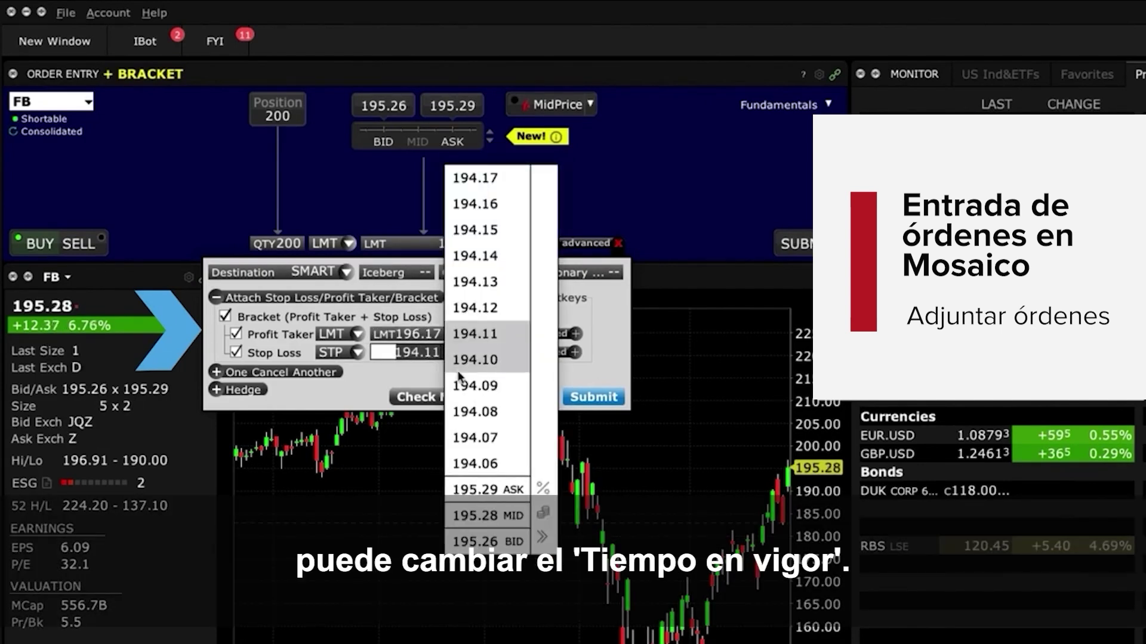
scroll(482, 418, "down", 5)
scroll(482, 417, "down", 5)
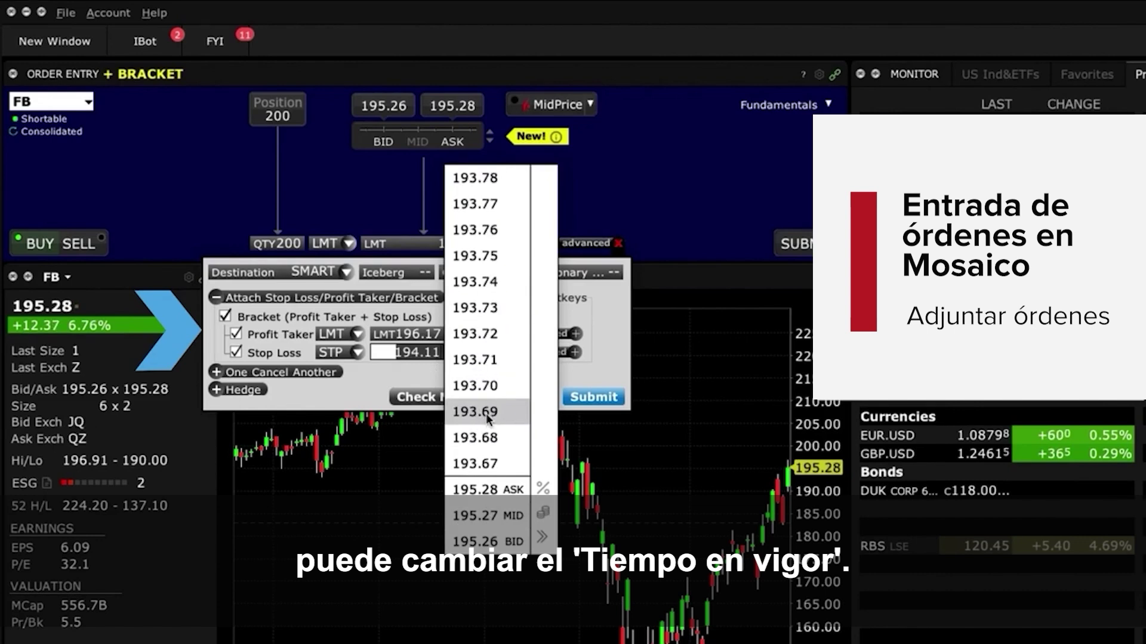
left_click(482, 463)
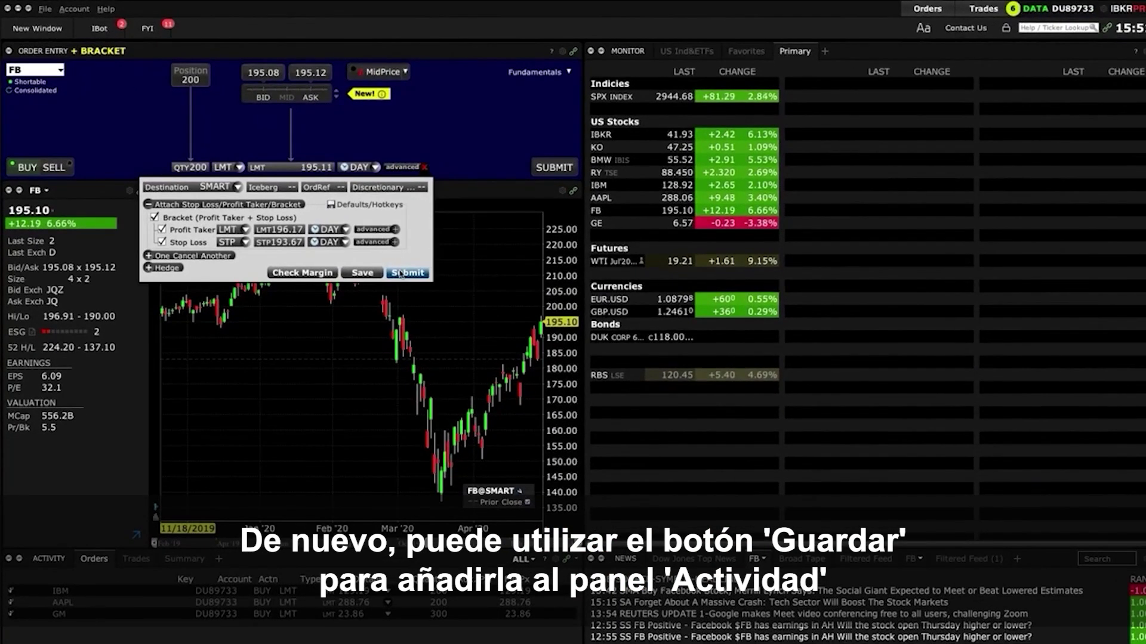
left_click(400, 273)
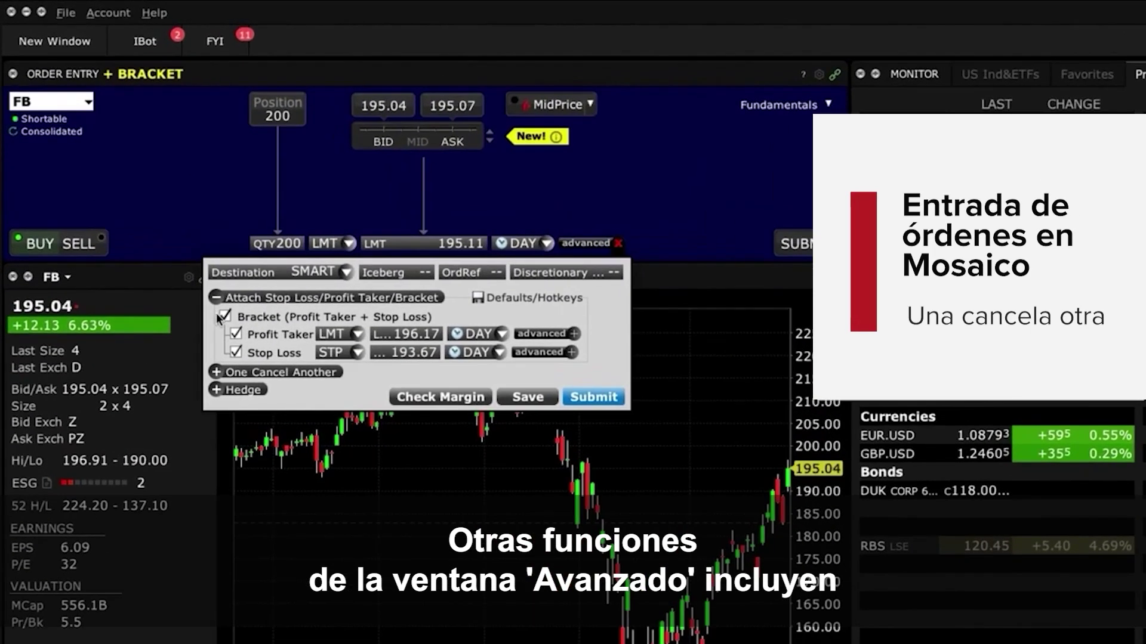
Step: Remove the bracket from the FB order and start a One Cancel Another setup with the FB quantity at 500
left_click(224, 316)
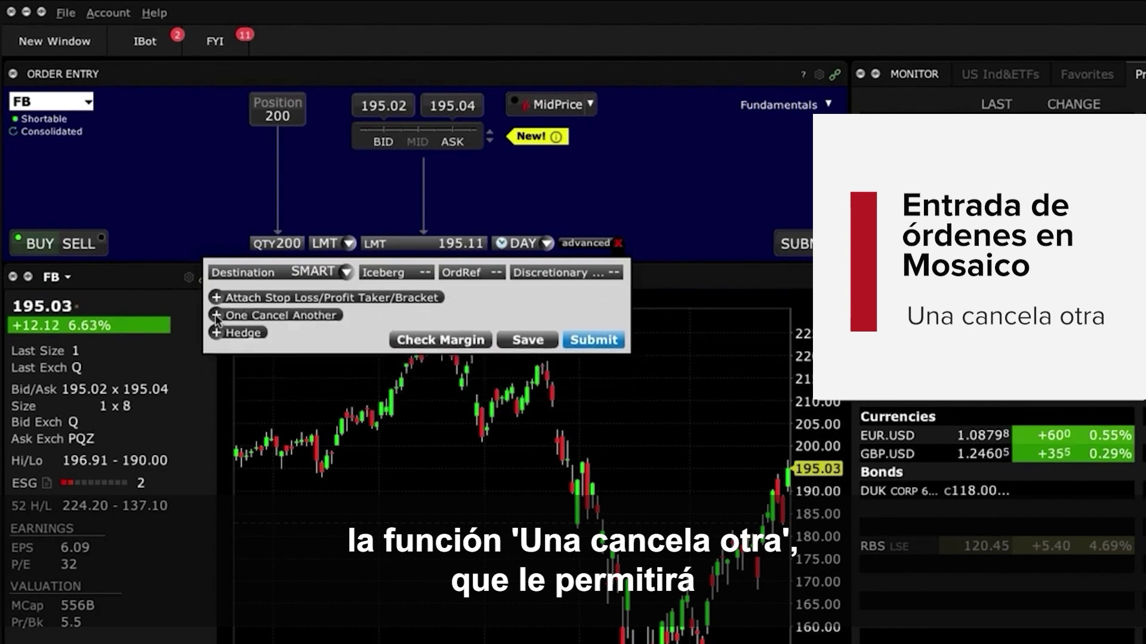
left_click(217, 315)
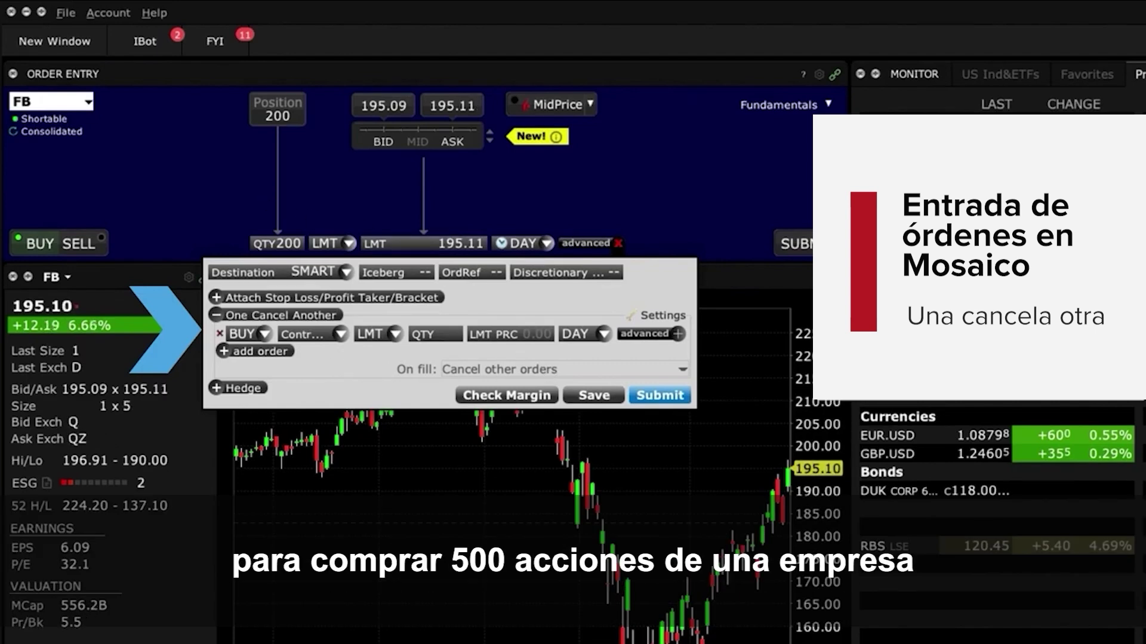
left_click(301, 246)
type("500")
key("Return")
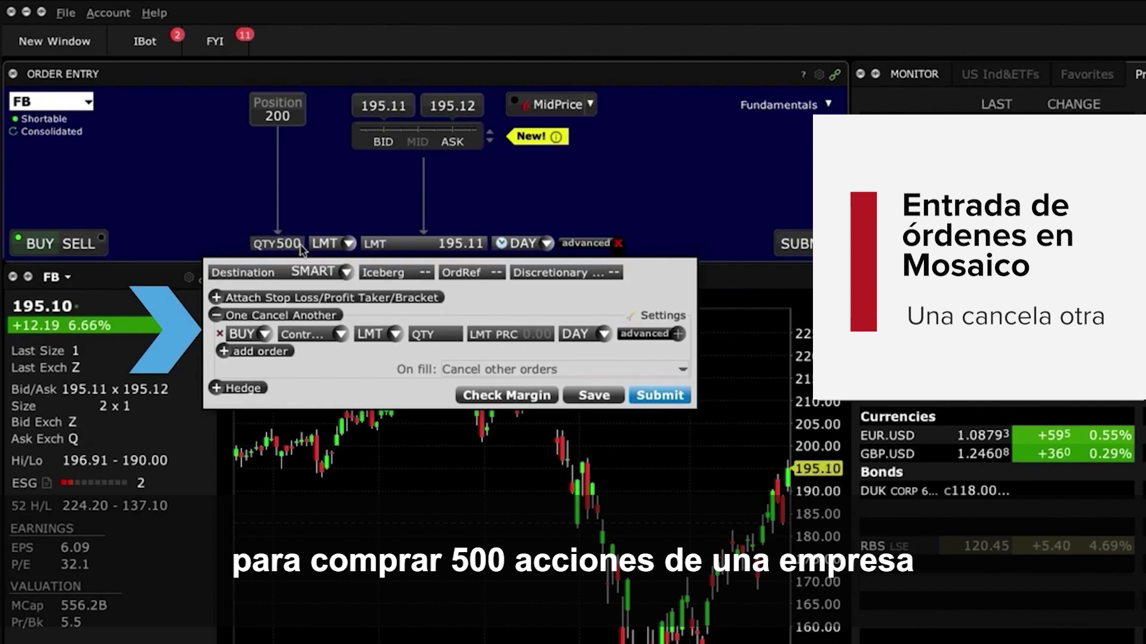
Step: Add TWTR as the One Cancel Another buy order with a quantity of 750
left_click(301, 336)
type("TWTR")
key("Return")
type("750")
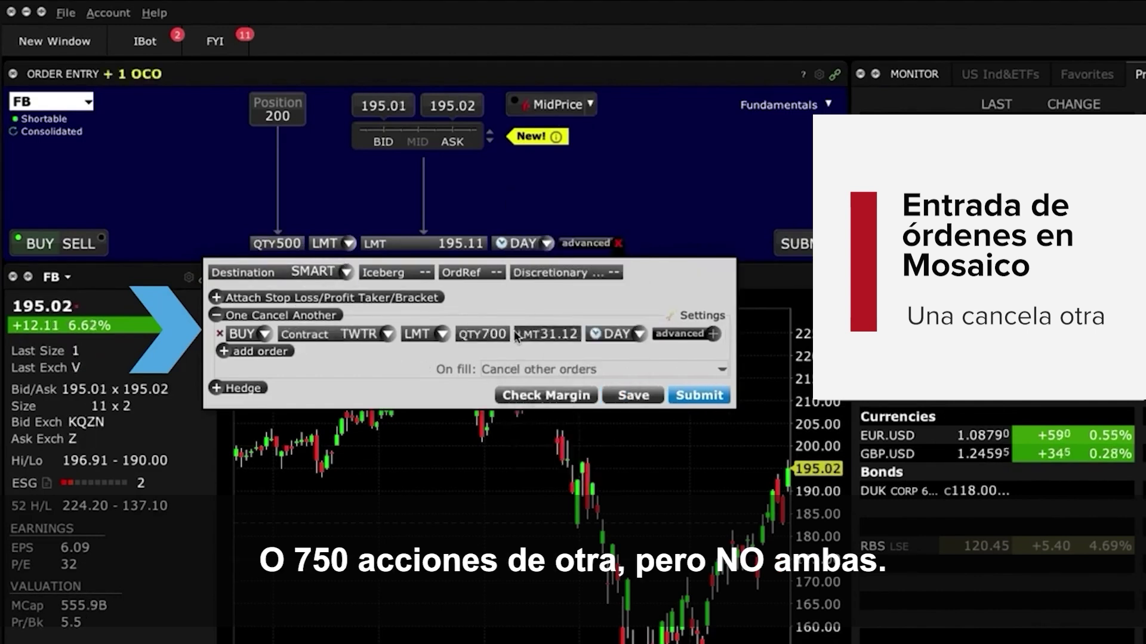
key("Return")
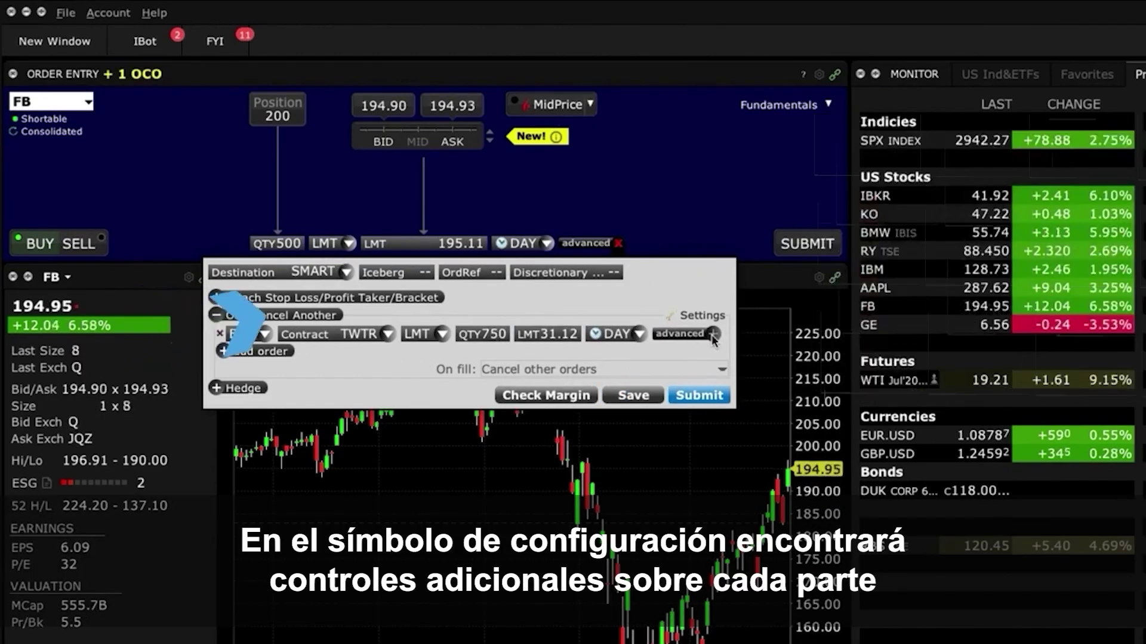
Step: Expand the TWTR order's advanced parameters and examine how the One Cancel Another settings treat partially filled orders
left_click(713, 333)
left_click(699, 315)
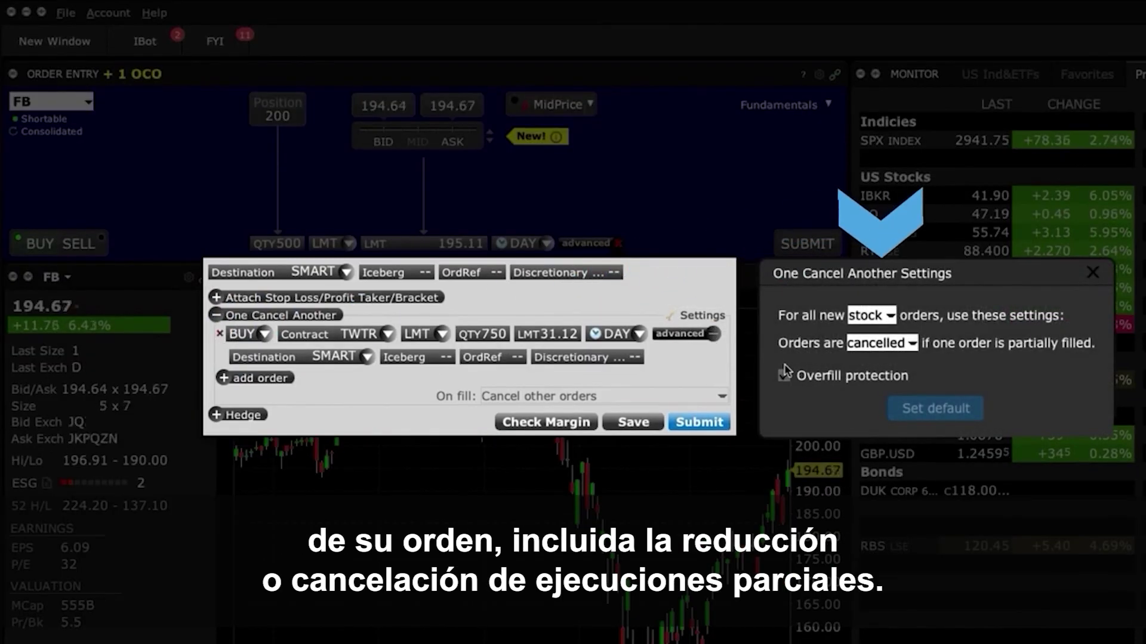
left_click(905, 343)
left_click(908, 344)
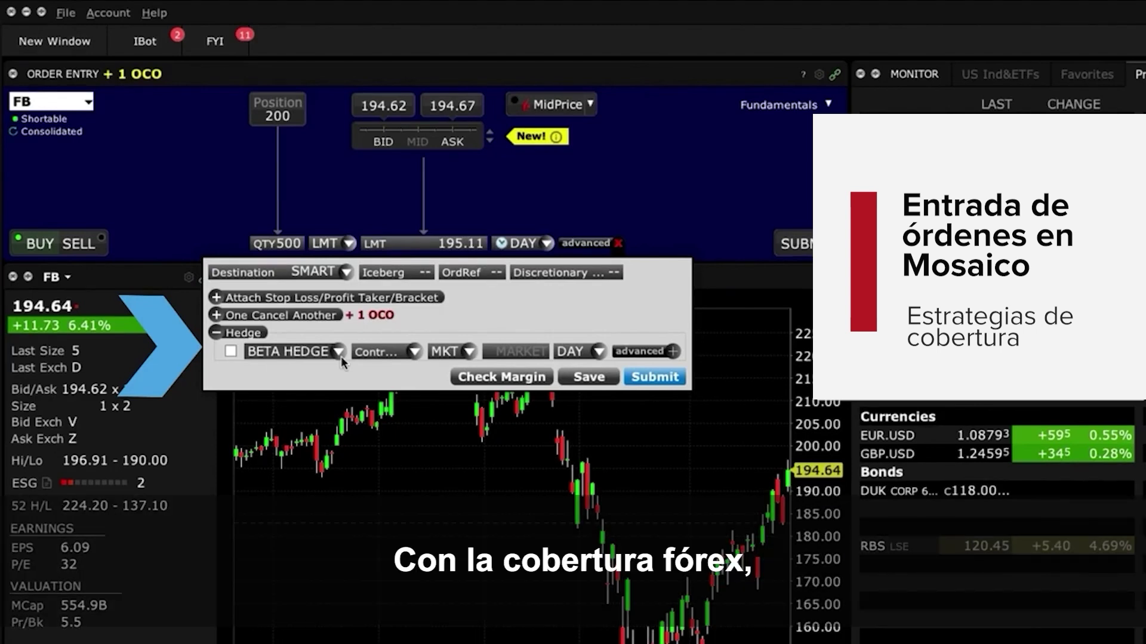
Step: Try the FX ORDER hedge strategy on the FB order and switch the hedge to PAIR TRADE
left_click(340, 353)
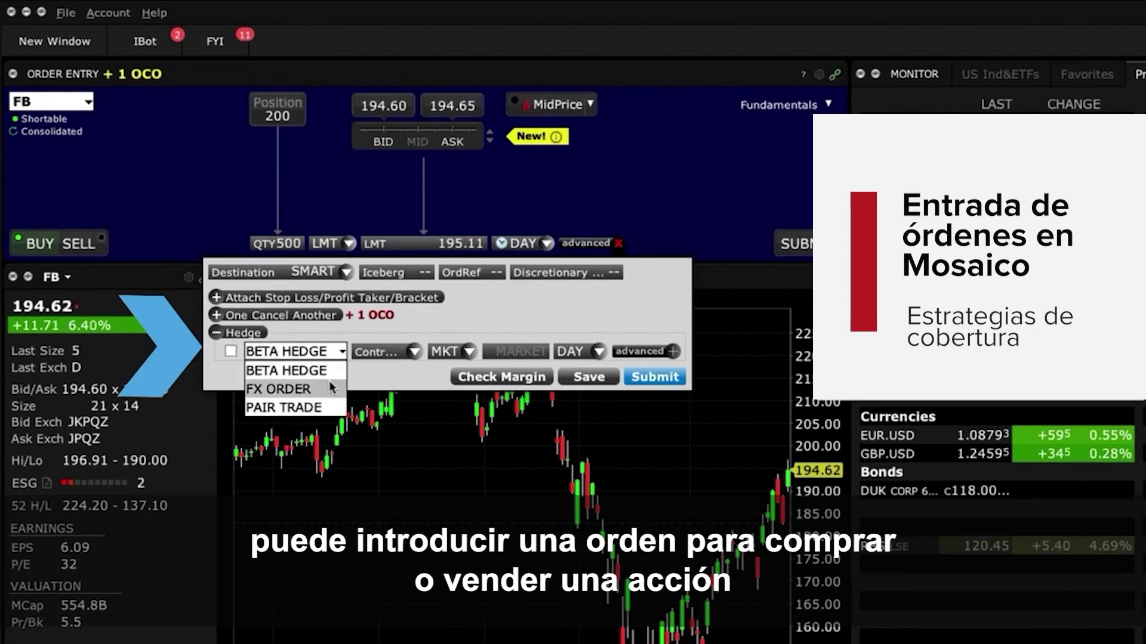
left_click(330, 385)
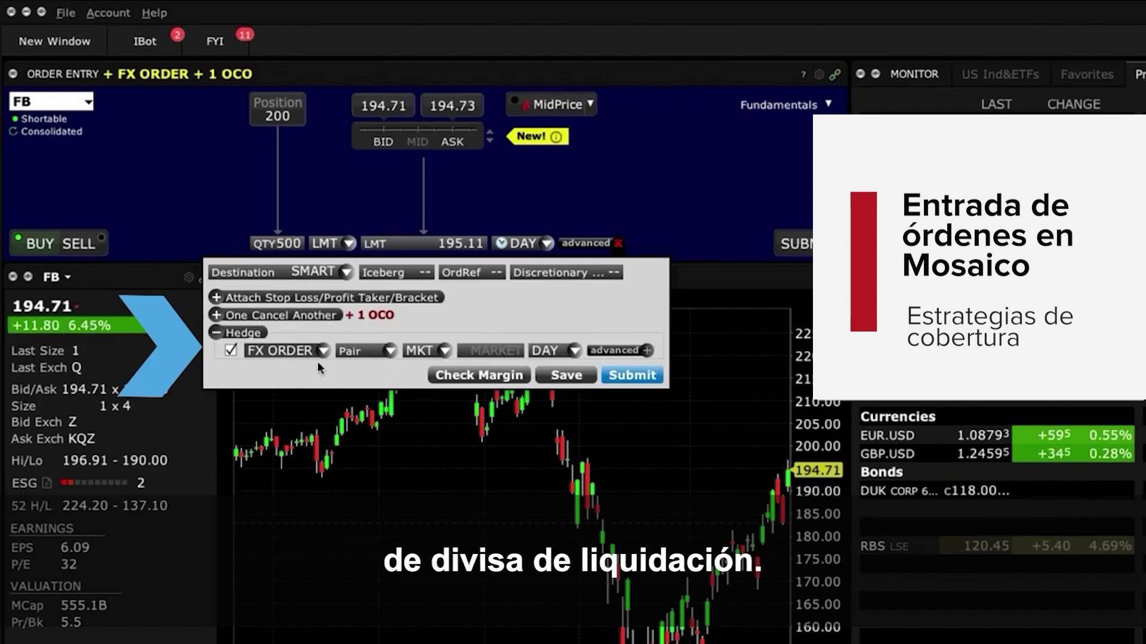
left_click(322, 354)
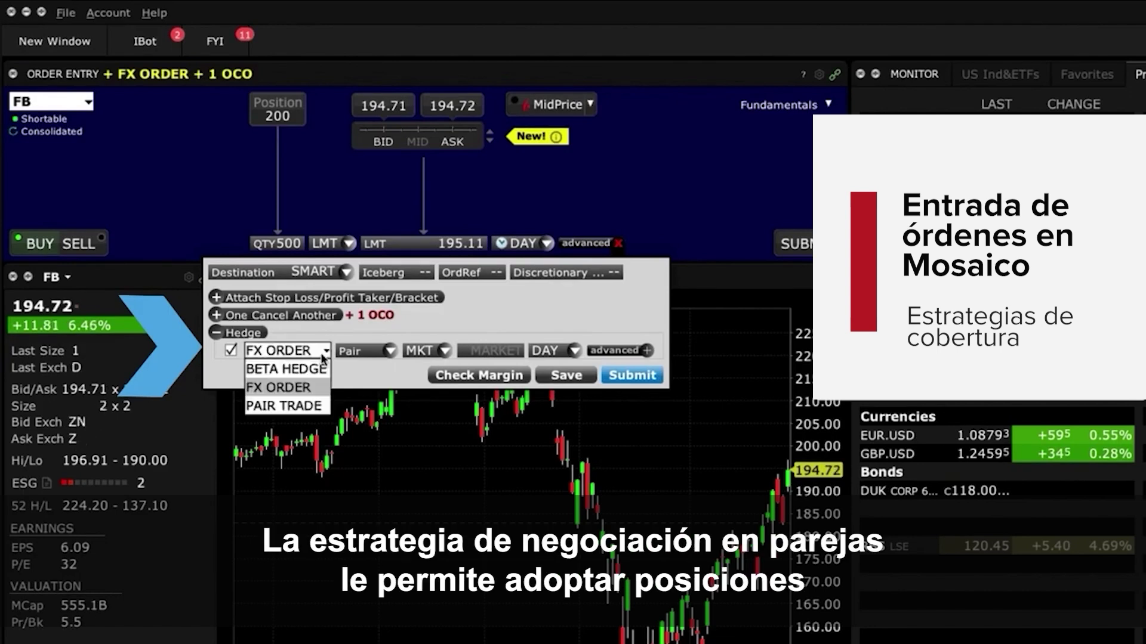
left_click(314, 406)
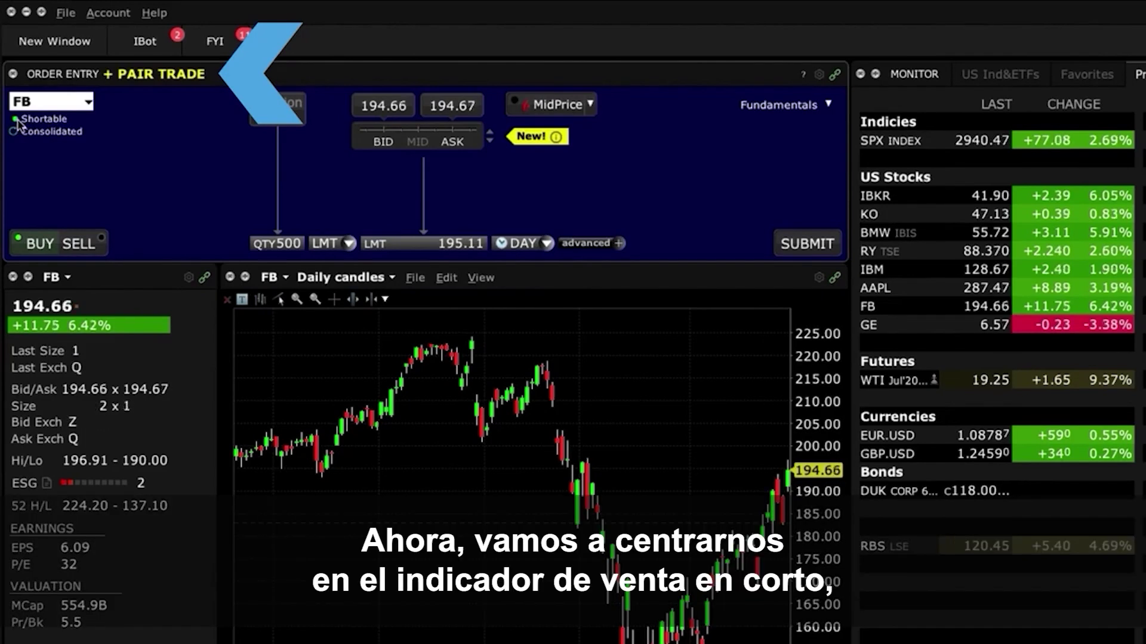
mouse_move(30, 123)
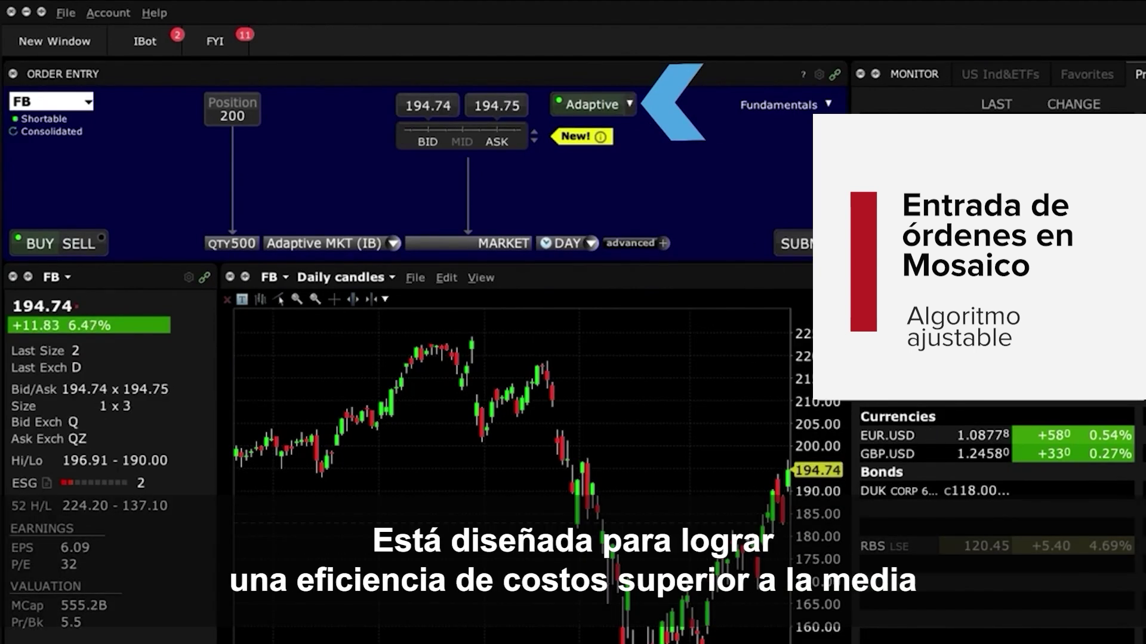
Step: Examine the priority/urgency choices of the Adaptive algo in the FB order's advanced parameters and close the parameters
left_click(666, 244)
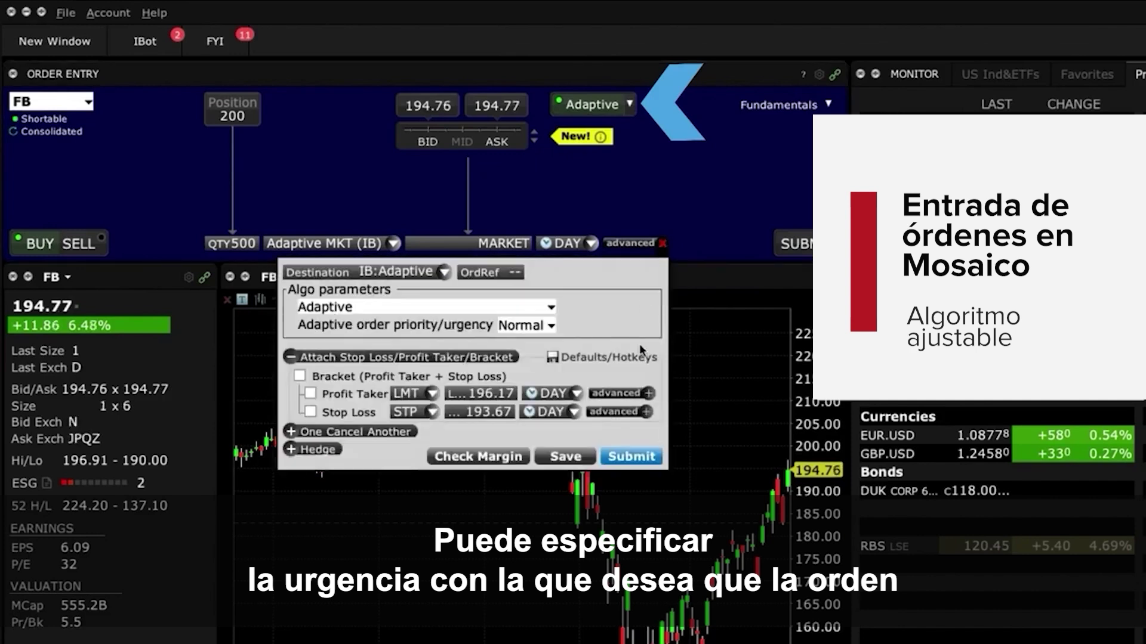
left_click(552, 326)
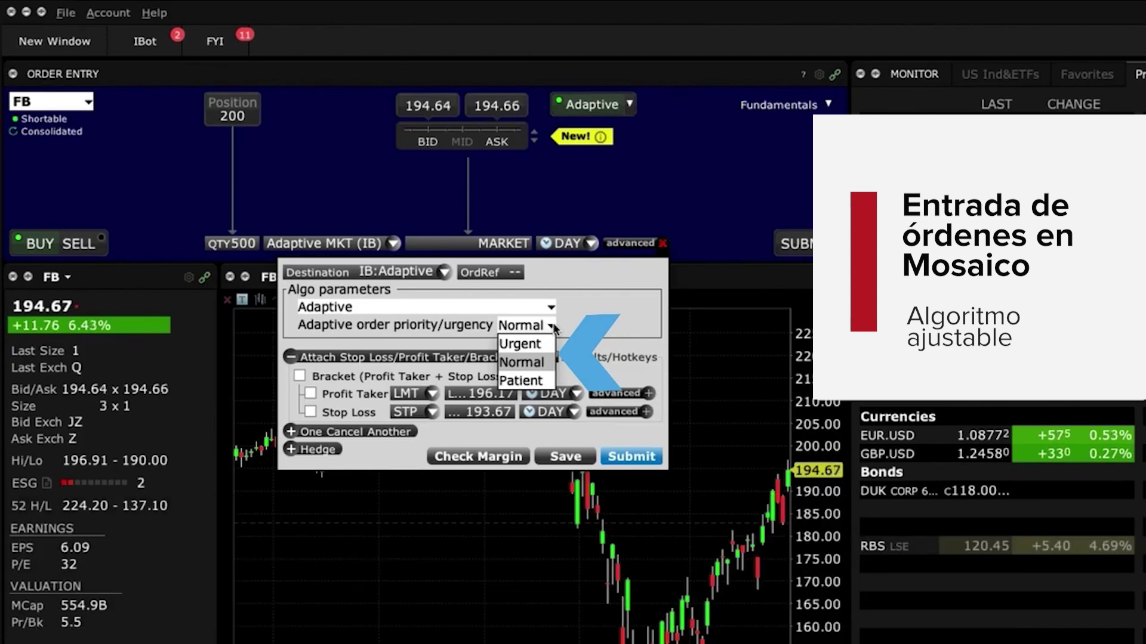
left_click(568, 325)
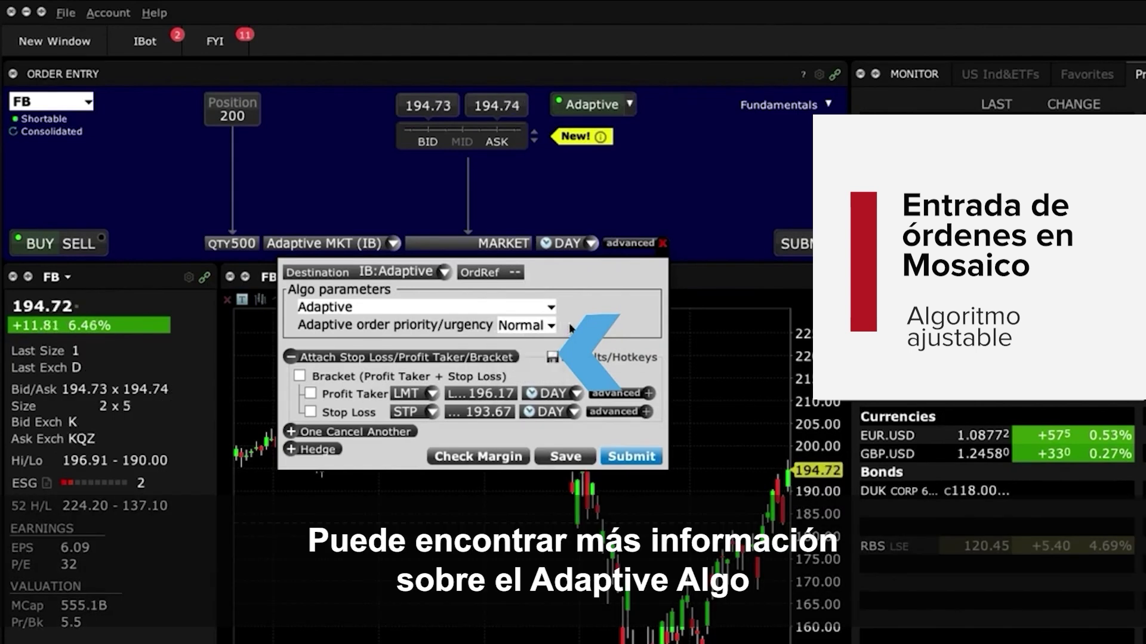
left_click(663, 244)
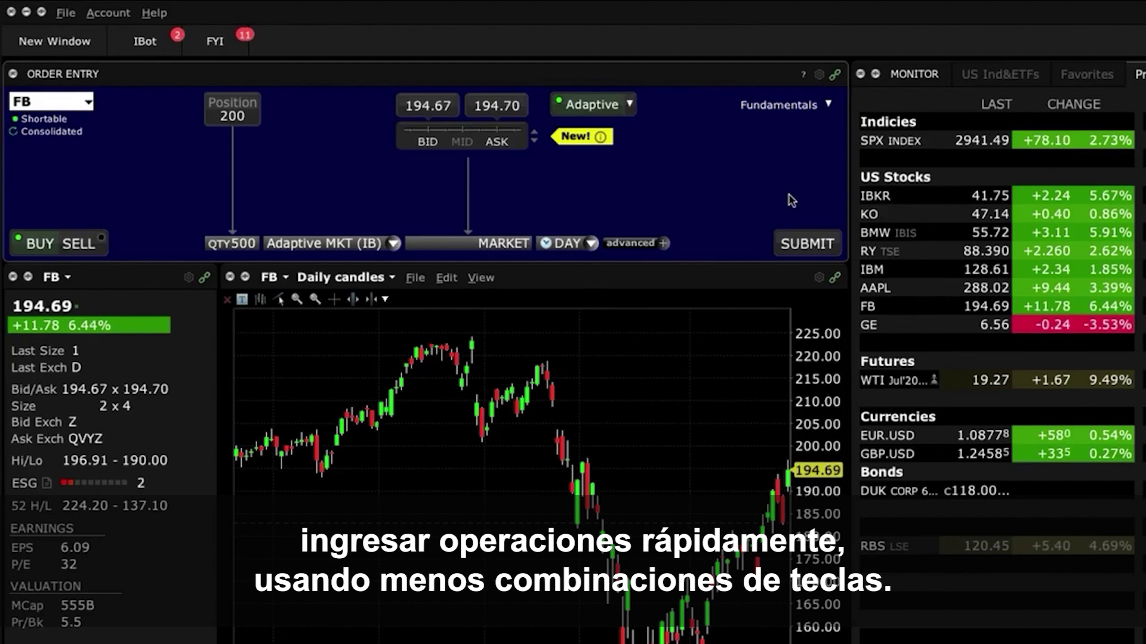
Step: Open the Order Entry settings, try the Rapid Transmit tool style and set the style to Interactive
left_click(820, 75)
left_click(843, 97)
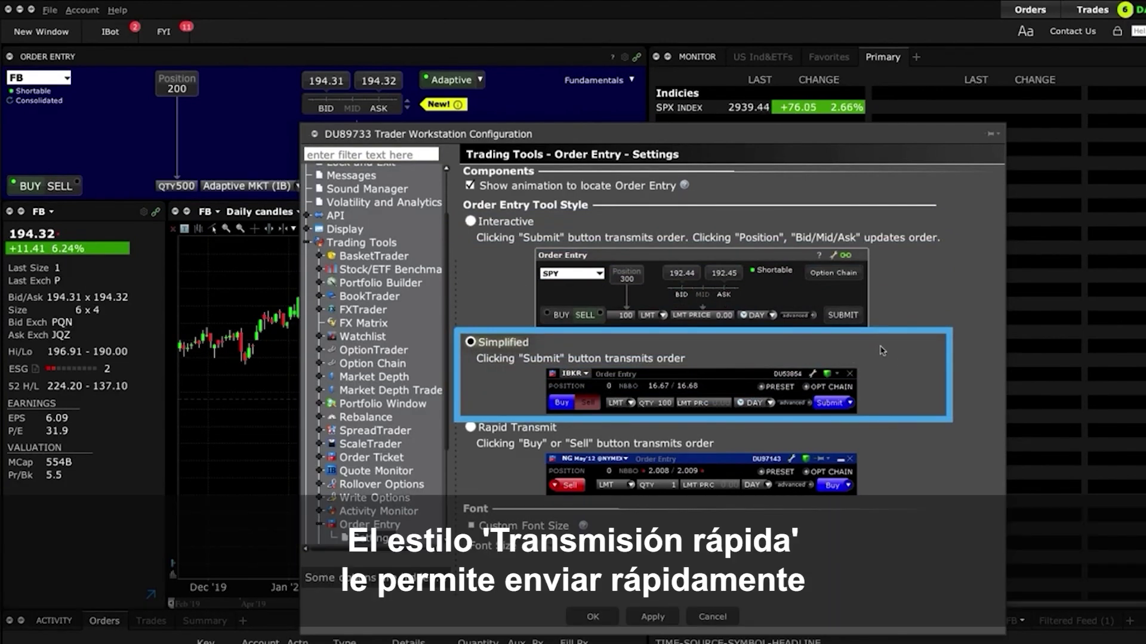
left_click(469, 428)
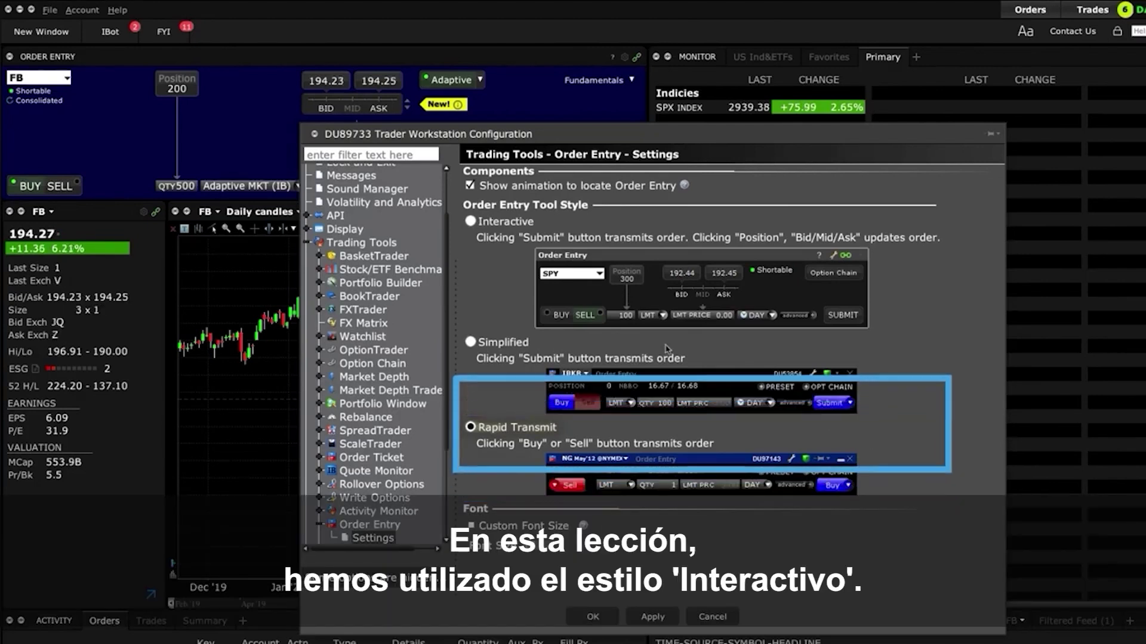
left_click(478, 224)
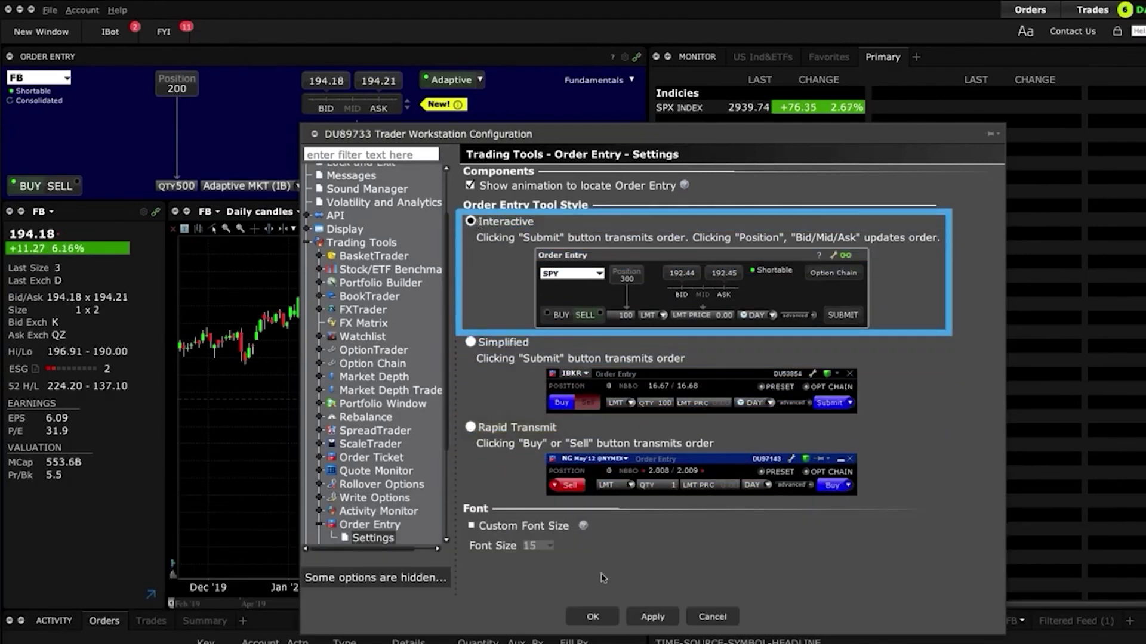